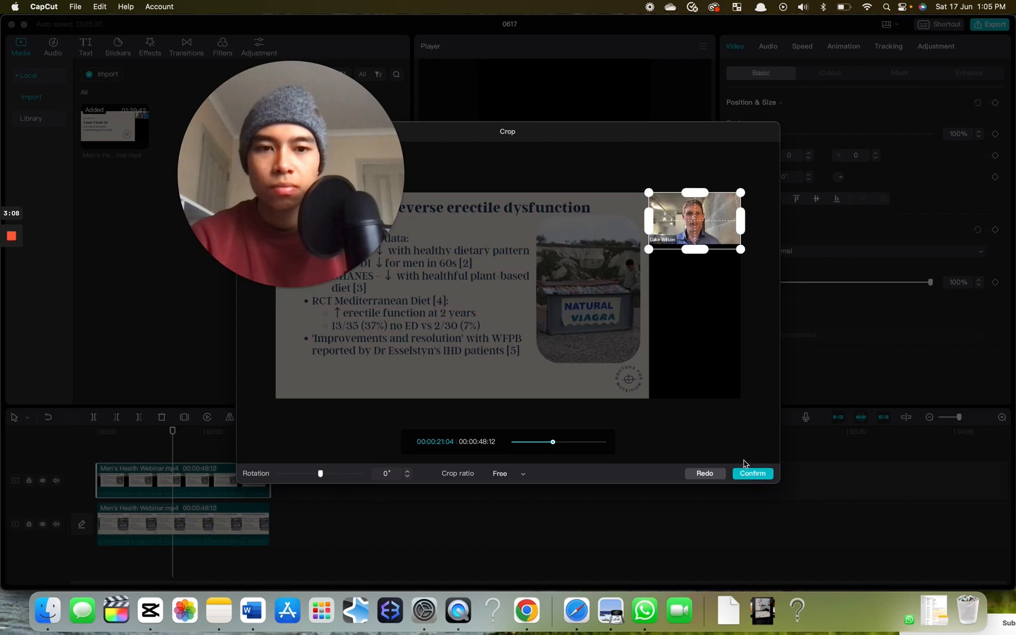
Apply the webcam crop to the upper-track clip and move it up in the frame to about Y 870.
{"action": "left_click", "coordinate": [752, 475]}
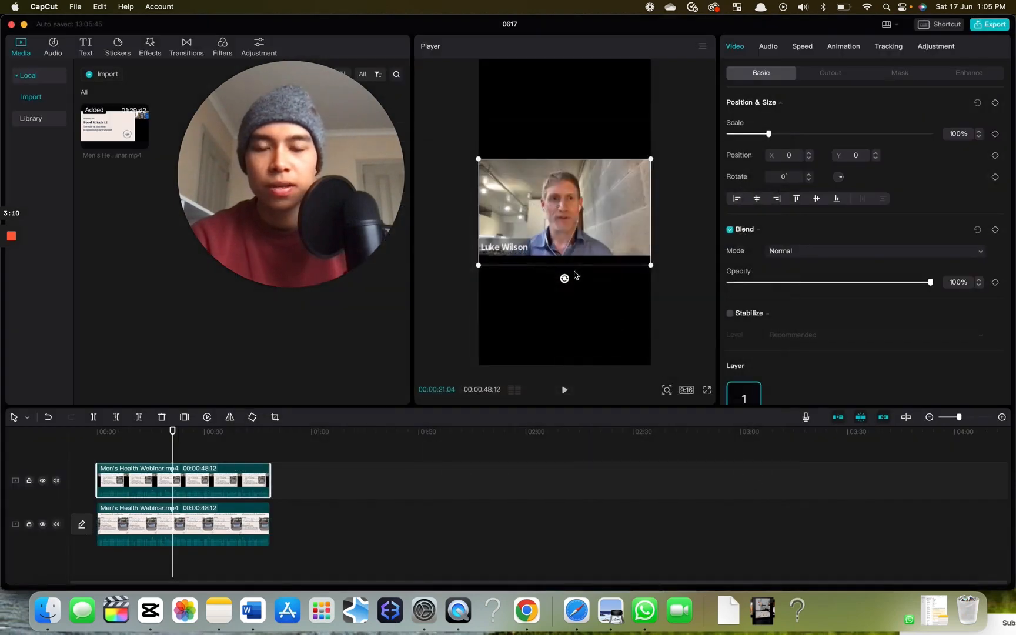
{"action": "left_click_drag", "start_coordinate": [574, 239], "coordinate": [574, 171]}
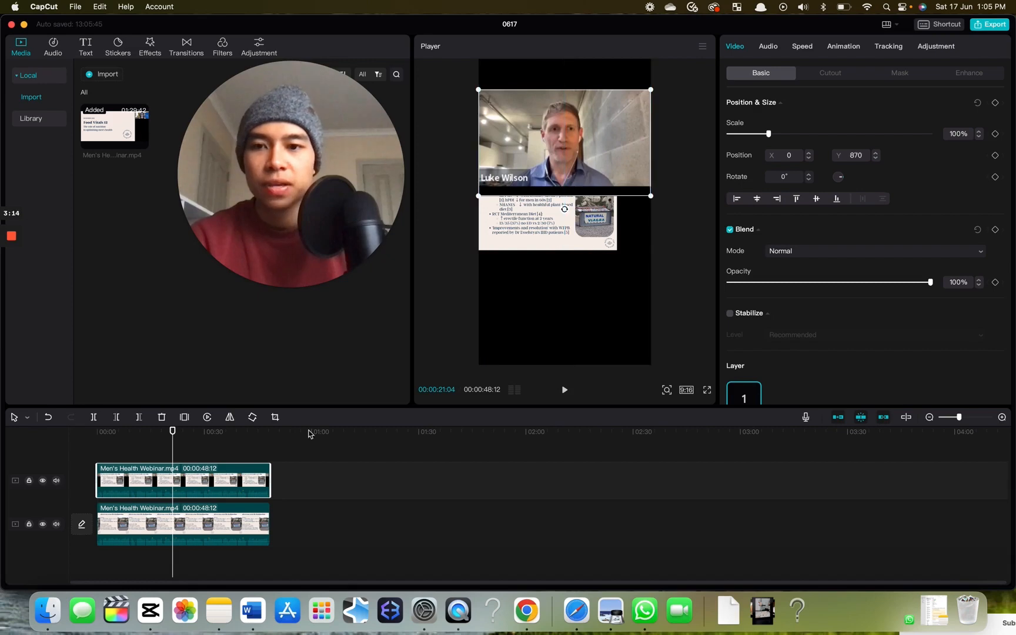
Crop the lower-track clip to the presentation slide, cutting off the webcam strip, and place it beneath the speaker video.
{"action": "left_click", "coordinate": [227, 510]}
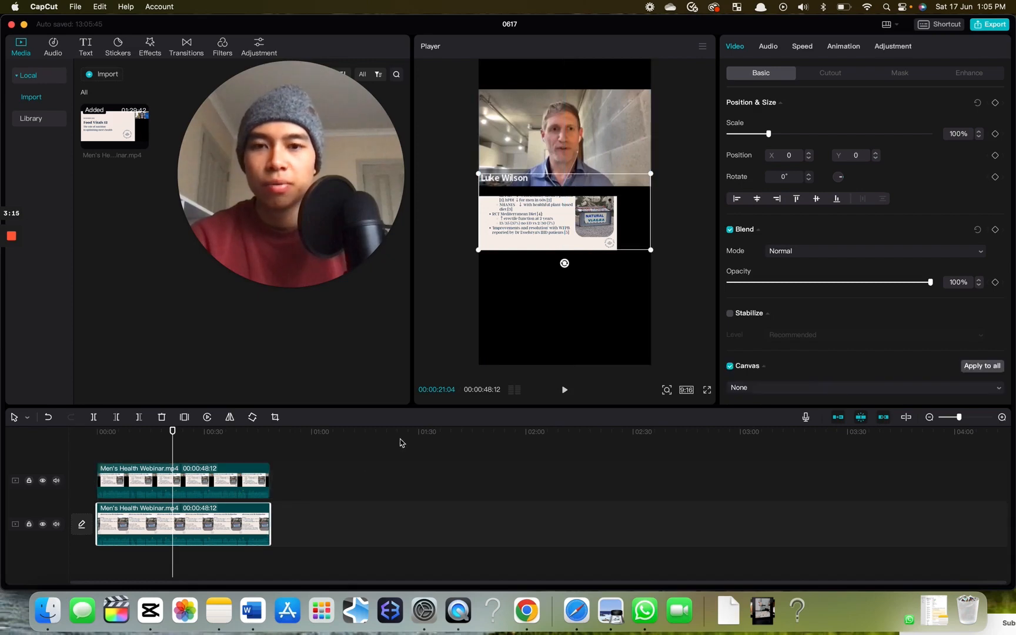
{"action": "left_click", "coordinate": [274, 417]}
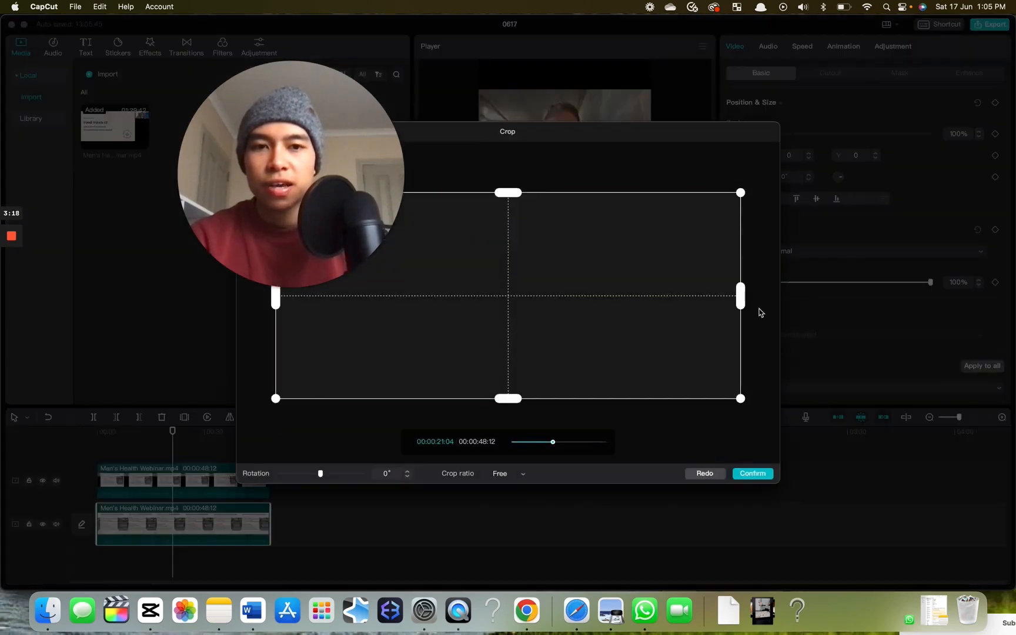
{"action": "left_click_drag", "start_coordinate": [742, 294], "coordinate": [653, 289]}
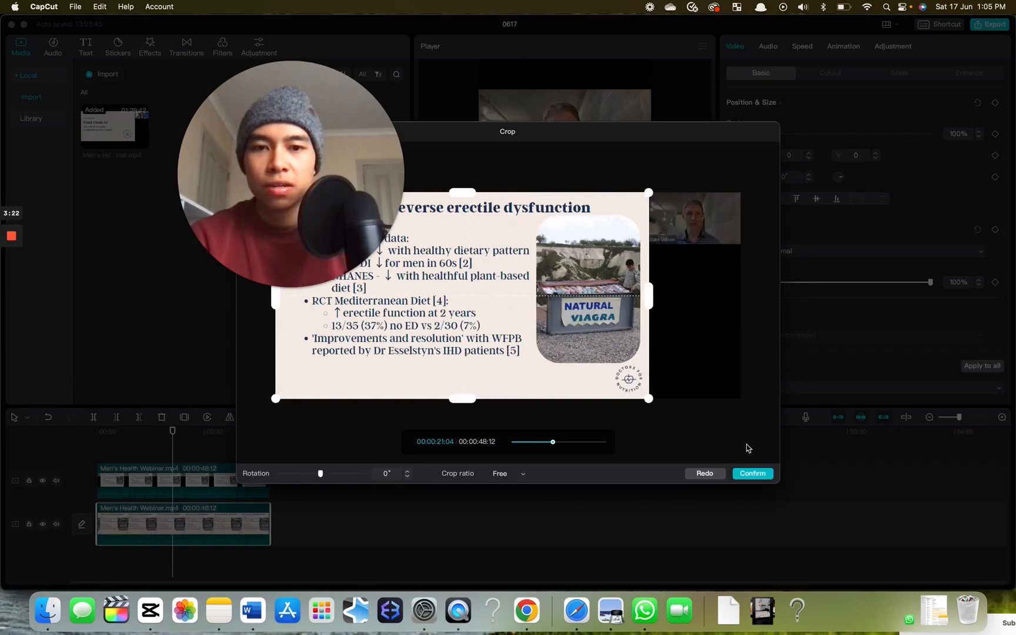
{"action": "left_click", "coordinate": [752, 473]}
{"action": "left_click_drag", "start_coordinate": [576, 241], "coordinate": [578, 311]}
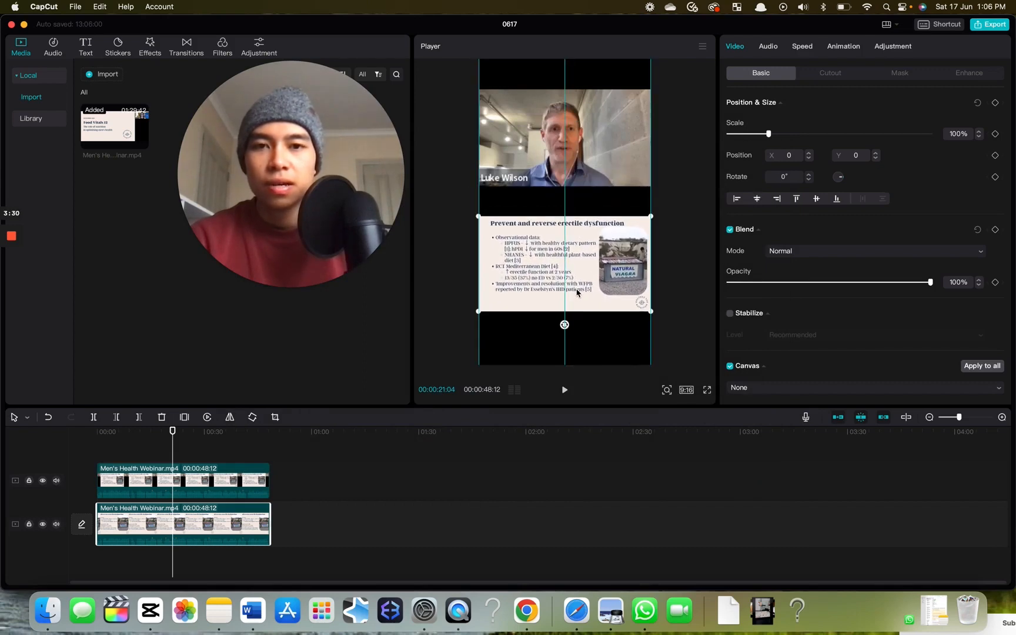
Lower the speaker video to about Y 677, just above the slide, and return the playhead to the timeline start.
{"action": "left_click_drag", "start_coordinate": [582, 111], "coordinate": [584, 131]}
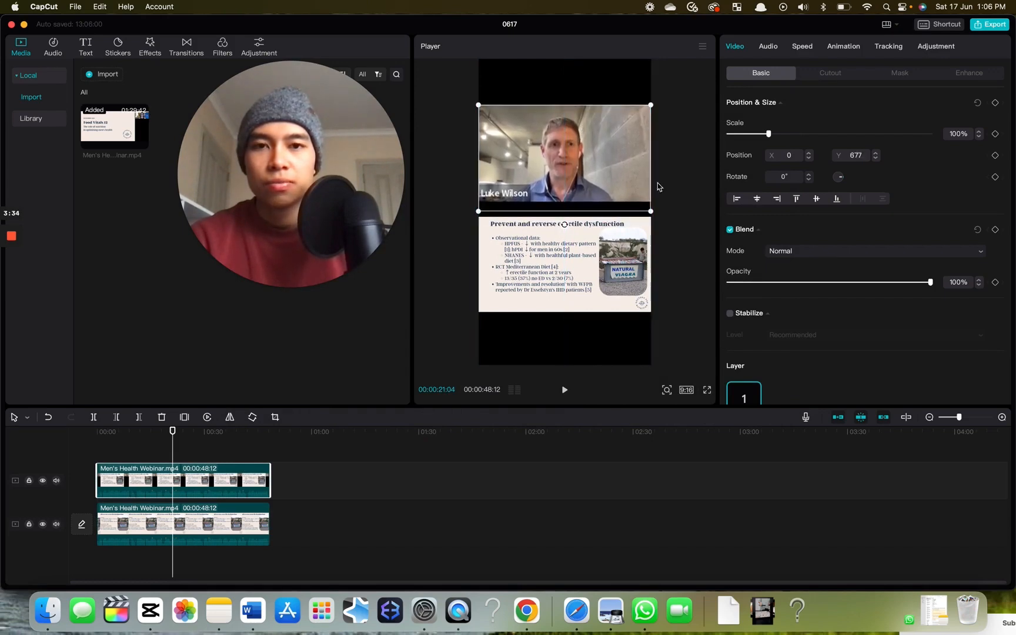
{"action": "left_click", "coordinate": [664, 251]}
{"action": "left_click", "coordinate": [105, 457]}
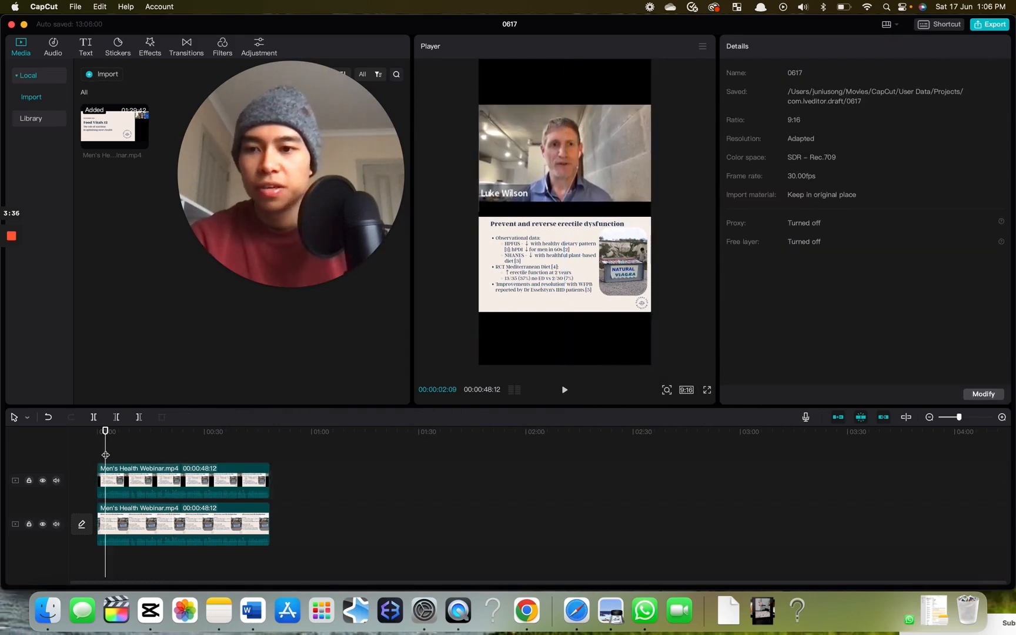
{"action": "left_click_drag", "start_coordinate": [105, 456], "coordinate": [96, 456]}
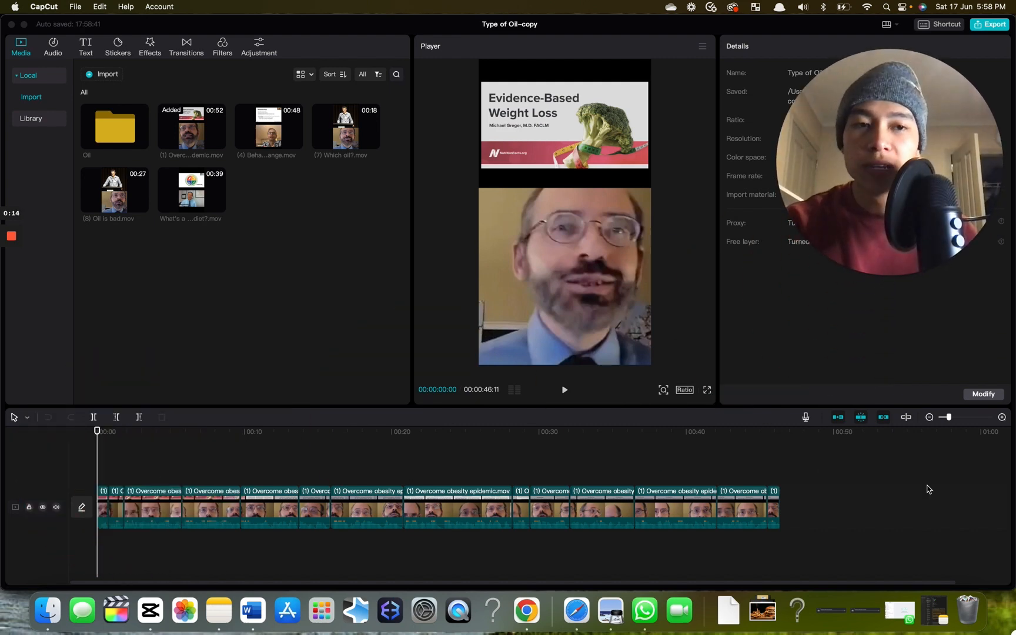
Combine all the clips on the timeline into one compound clip and return the playhead to the start.
{"action": "left_click", "coordinate": [484, 456]}
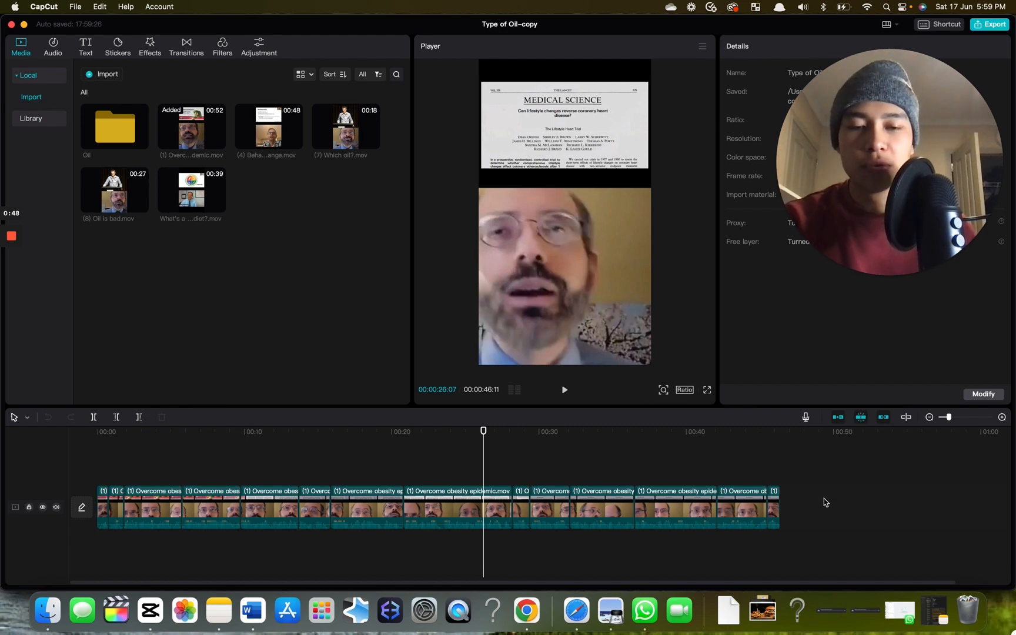
{"action": "left_click_drag", "start_coordinate": [820, 529], "coordinate": [97, 444]}
{"action": "right_click", "coordinate": [357, 490]}
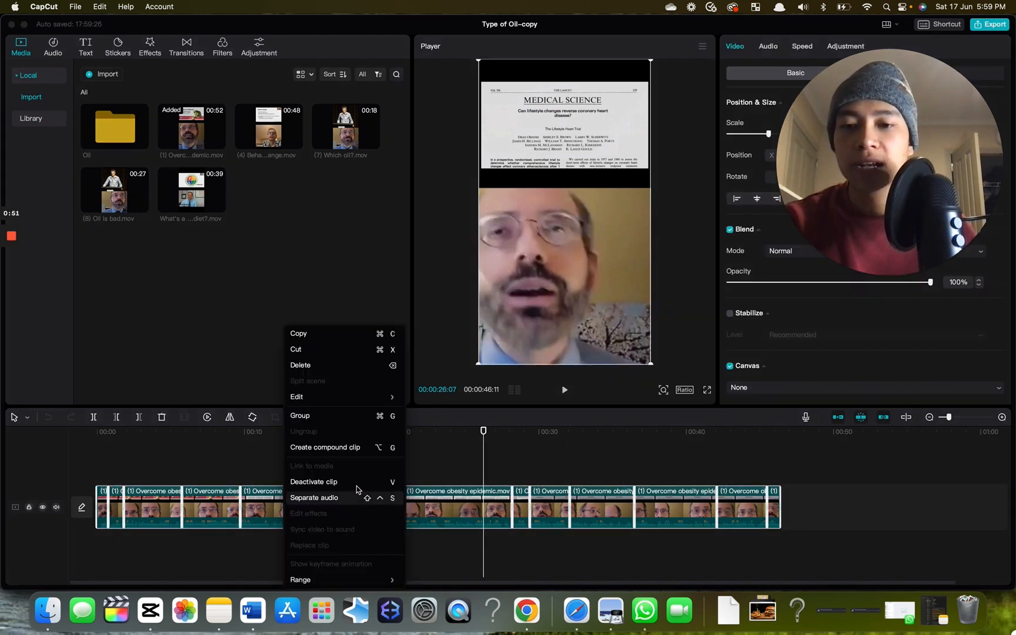
{"action": "left_click", "coordinate": [343, 452]}
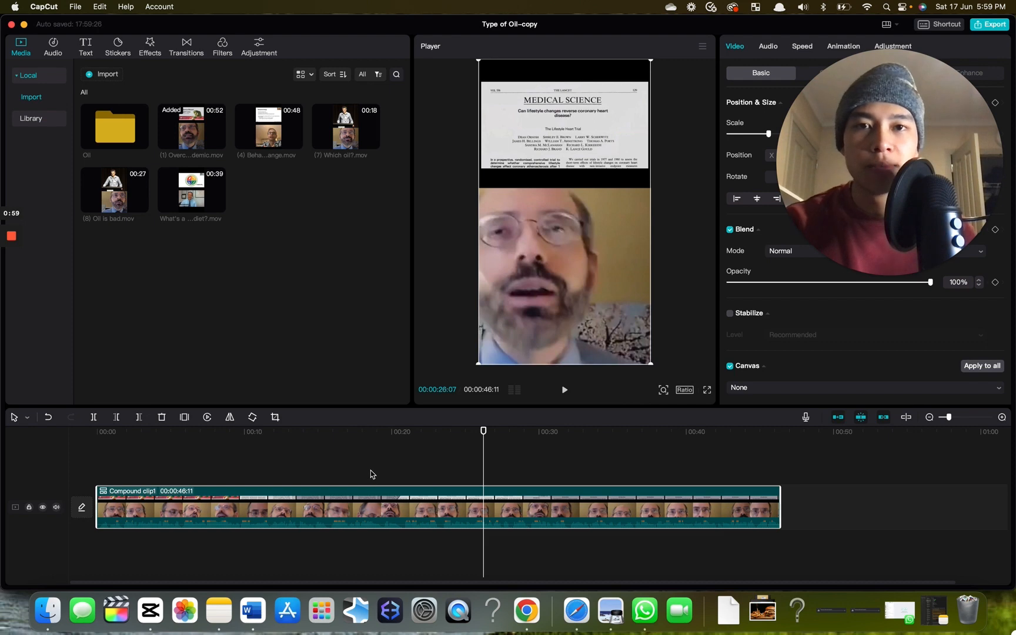
{"action": "left_click_drag", "start_coordinate": [481, 436], "coordinate": [129, 435]}
{"action": "left_click", "coordinate": [126, 466]}
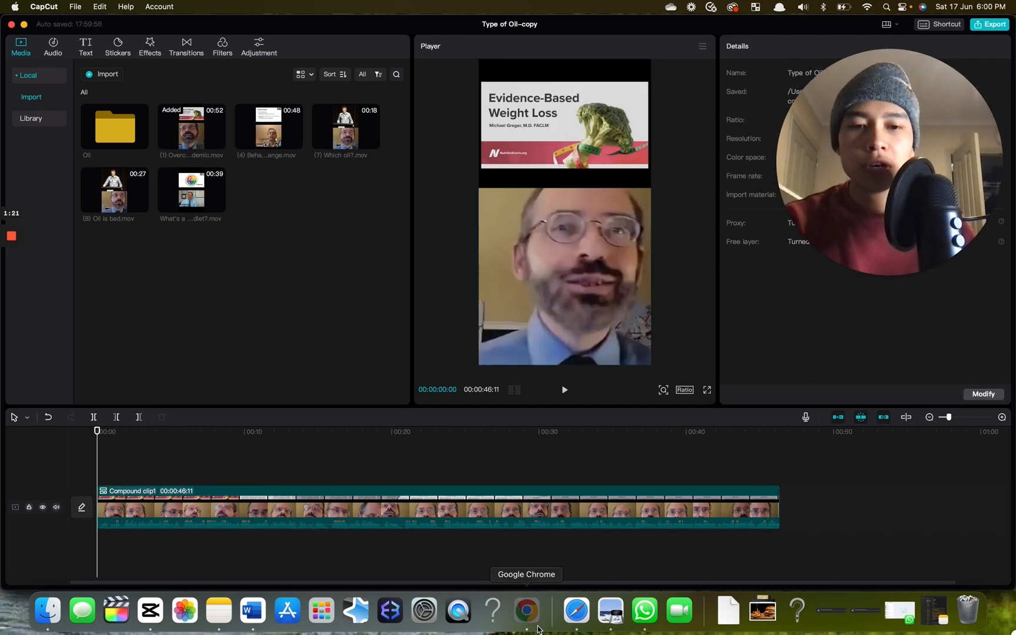
Switch to Chrome and browse the horizontal video results for "unhealthy" on Pexels for usable B-roll.
{"action": "left_click", "coordinate": [526, 610]}
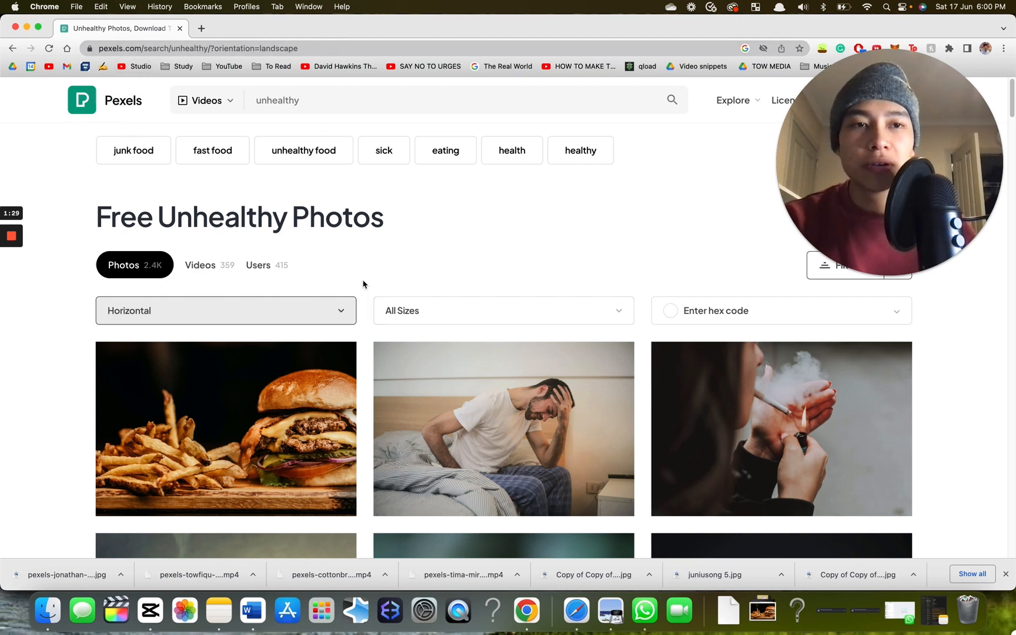
{"action": "mouse_move", "coordinate": [321, 486]}
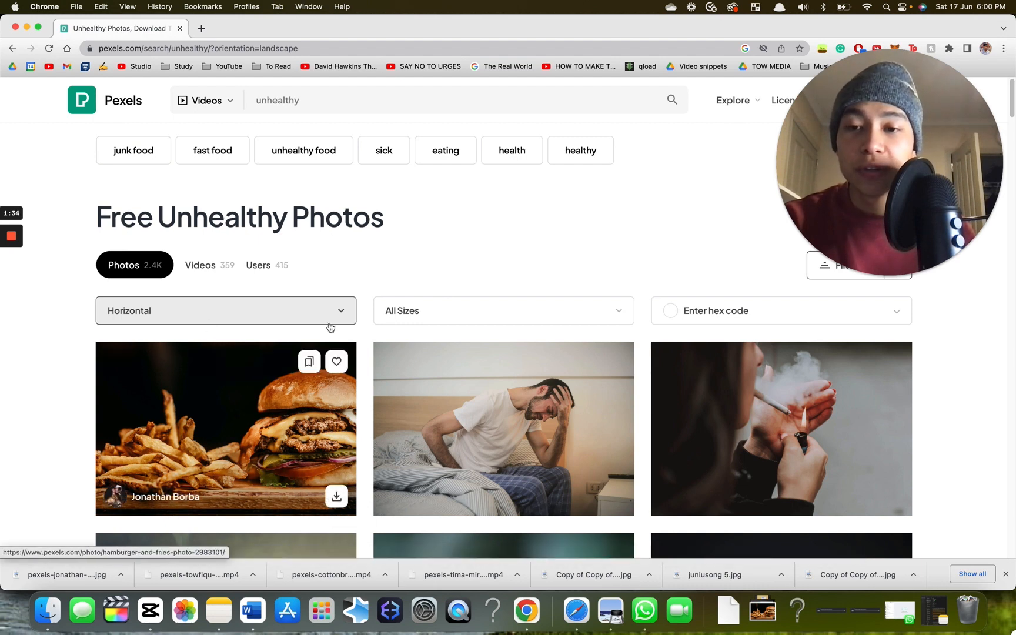
{"action": "left_click", "coordinate": [200, 264]}
{"action": "scroll", "coordinate": [477, 366], "scroll_direction": "down", "scroll_amount": 5}
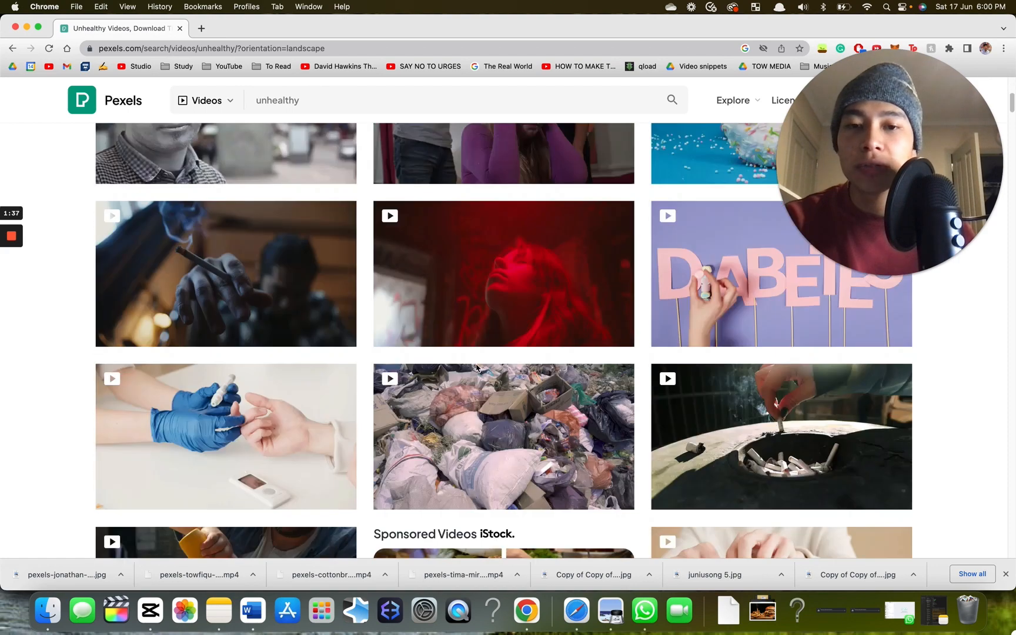
{"action": "scroll", "coordinate": [529, 371], "scroll_direction": "up", "scroll_amount": 3}
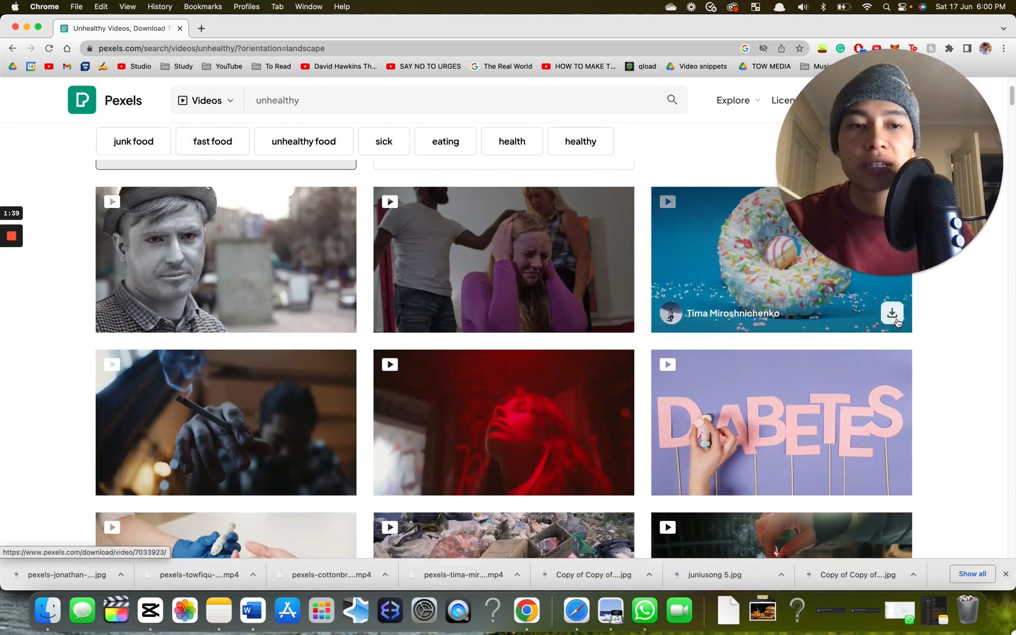
{"action": "scroll", "coordinate": [622, 440], "scroll_direction": "down", "scroll_amount": 2}
{"action": "scroll", "coordinate": [622, 440], "scroll_direction": "down", "scroll_amount": 2}
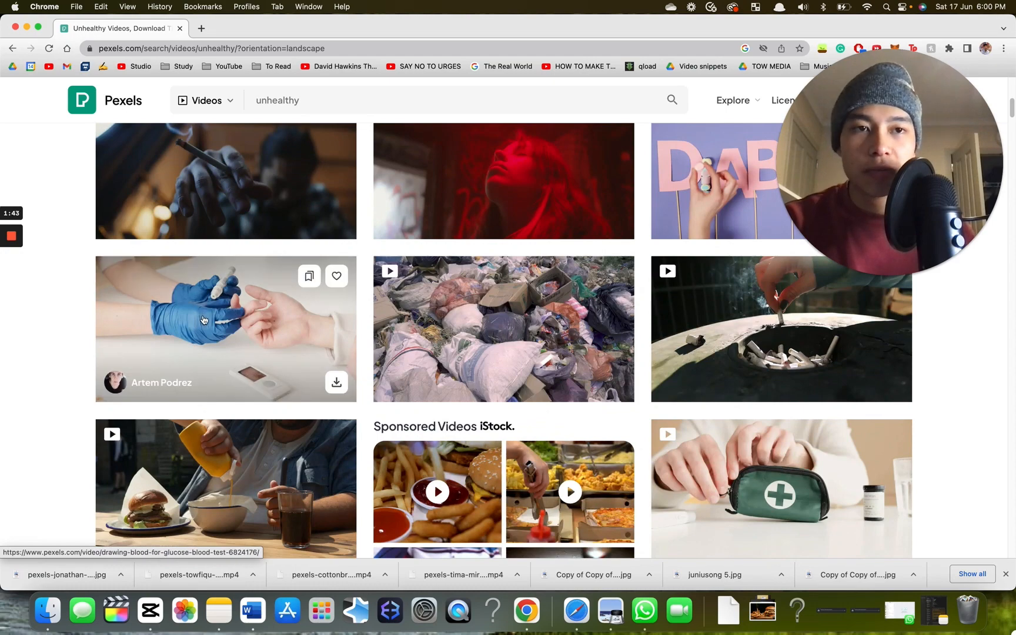
{"action": "scroll", "coordinate": [153, 235], "scroll_direction": "up", "scroll_amount": 7}
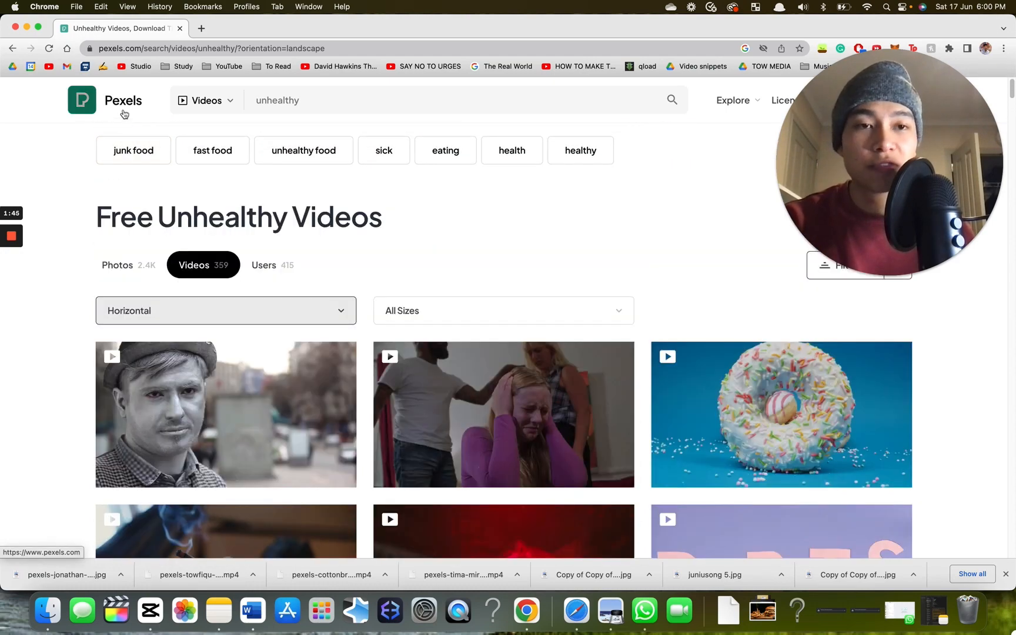
Back in CapCut, import the Video 1 folder from the conference's Videos folder and open its Diabetes – Obesity subfolder.
{"action": "left_click", "coordinate": [151, 612]}
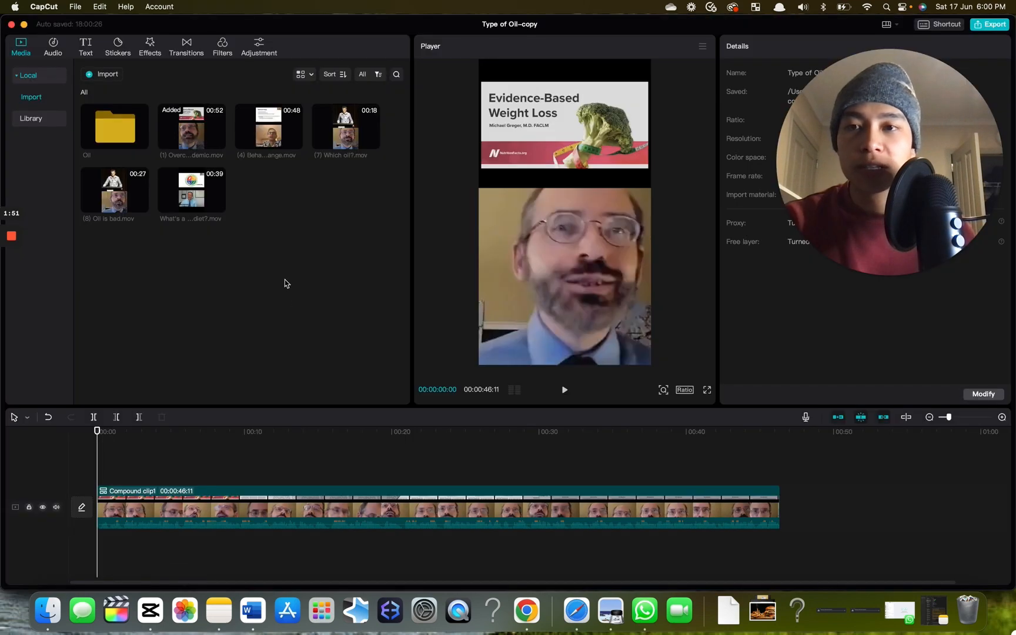
{"action": "left_click", "coordinate": [101, 76]}
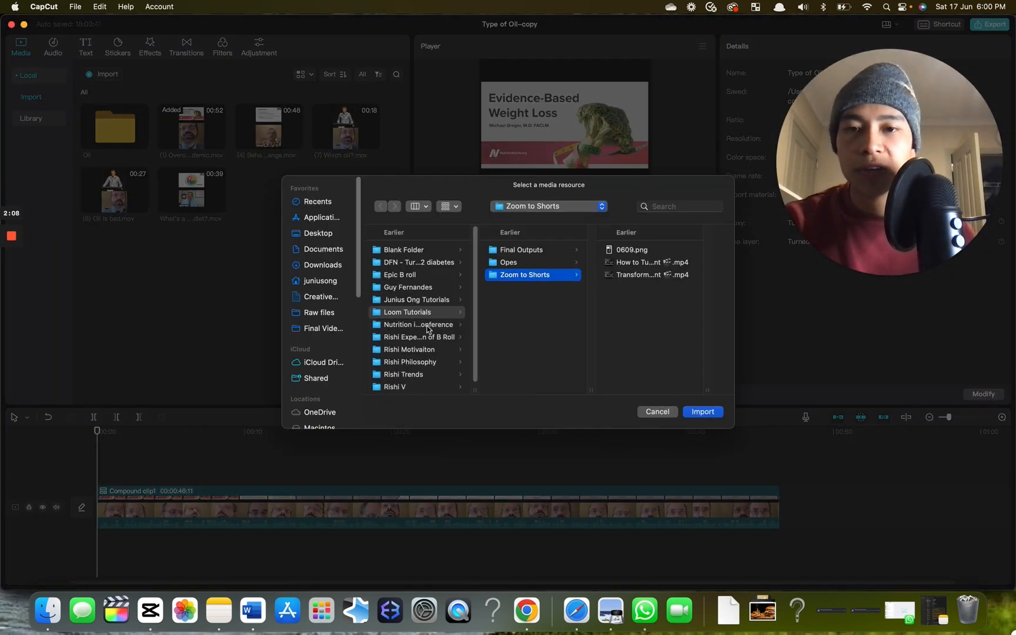
{"action": "left_click", "coordinate": [428, 328]}
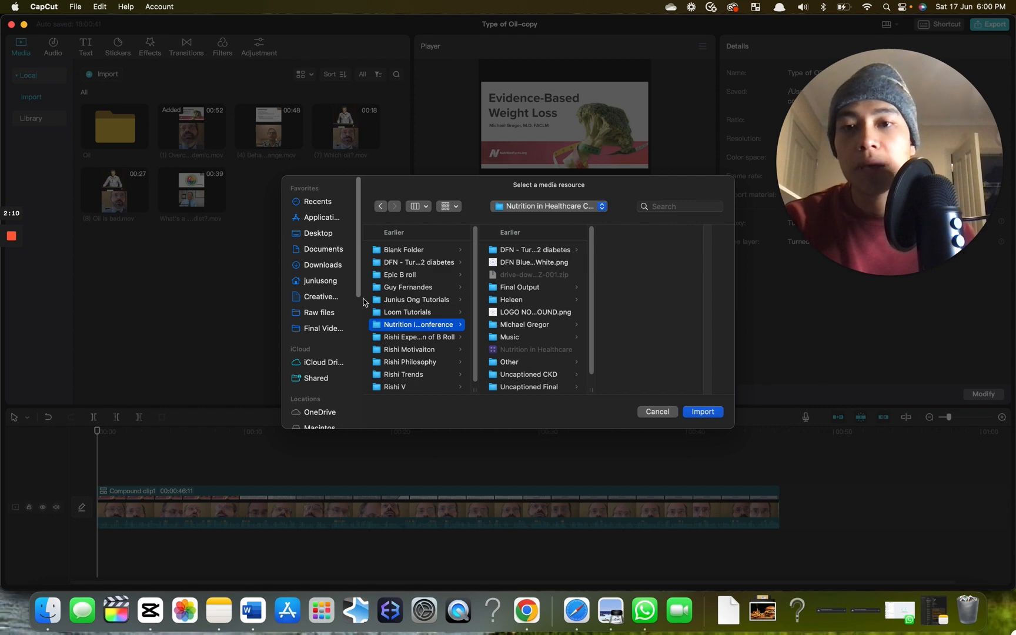
{"action": "scroll", "coordinate": [550, 322], "scroll_direction": "down", "scroll_amount": 1}
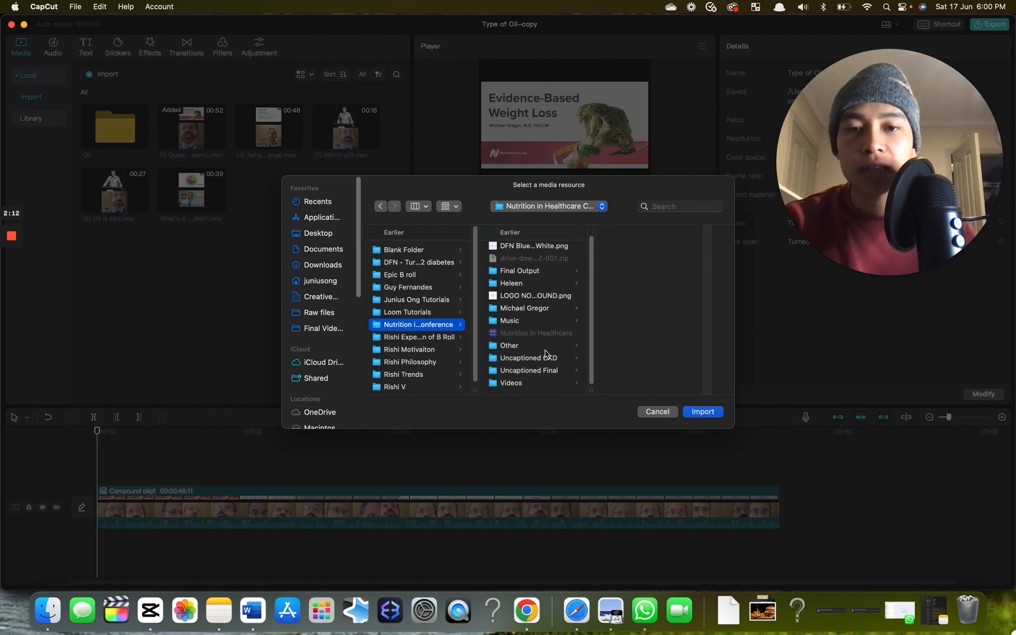
{"action": "scroll", "coordinate": [545, 355], "scroll_direction": "up", "scroll_amount": 1}
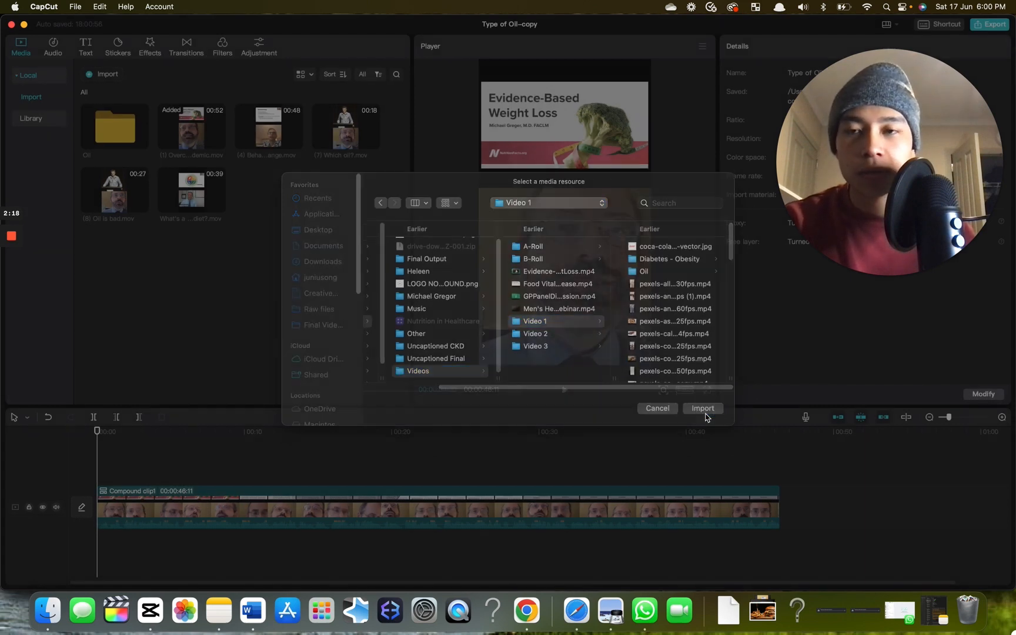
{"action": "left_click", "coordinate": [702, 412]}
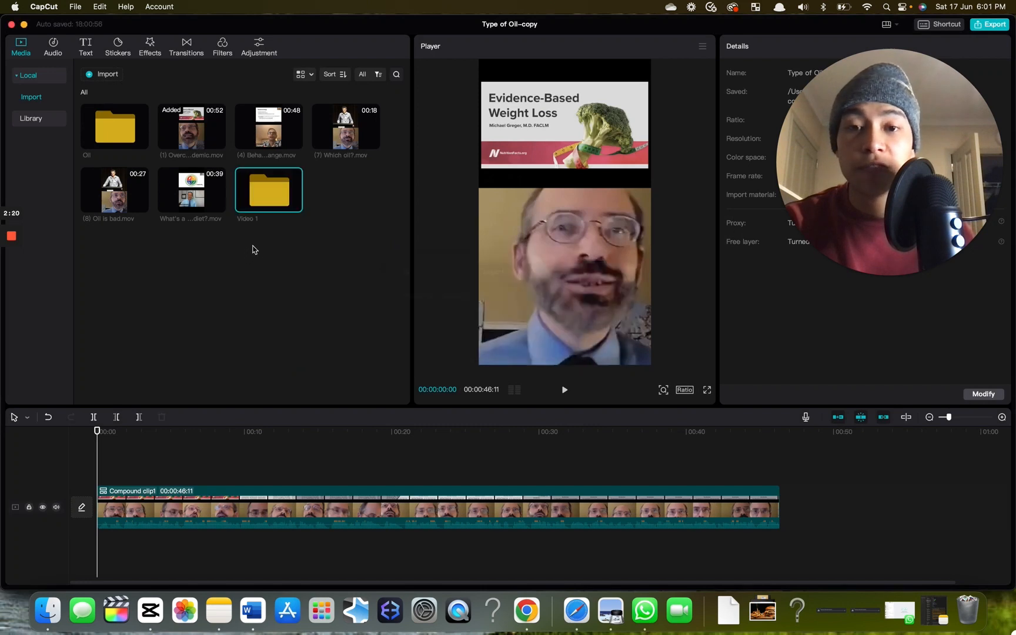
{"action": "double_click", "coordinate": [273, 182]}
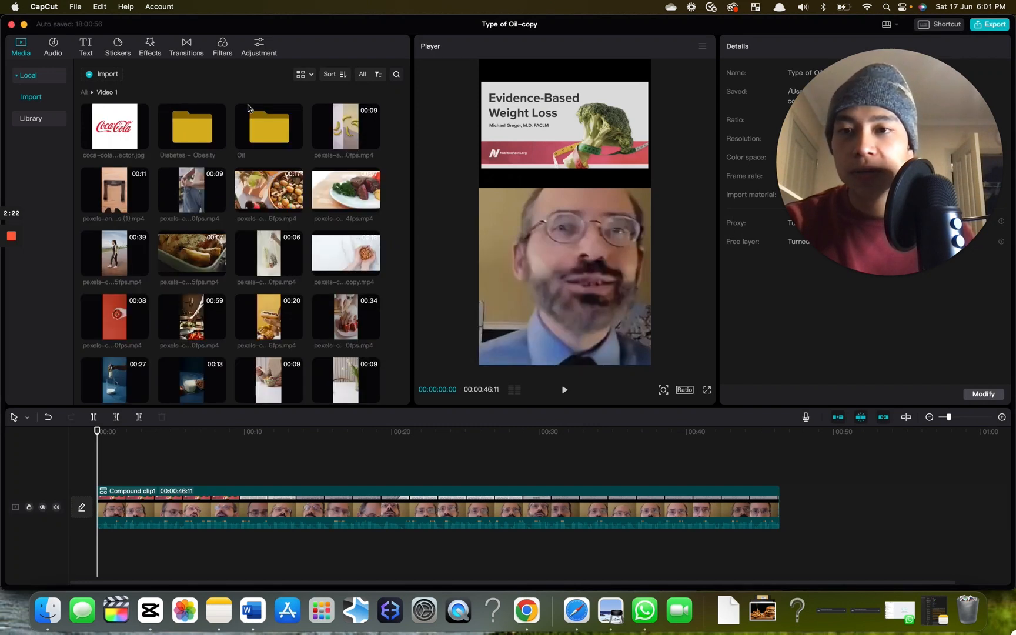
{"action": "double_click", "coordinate": [185, 125]}
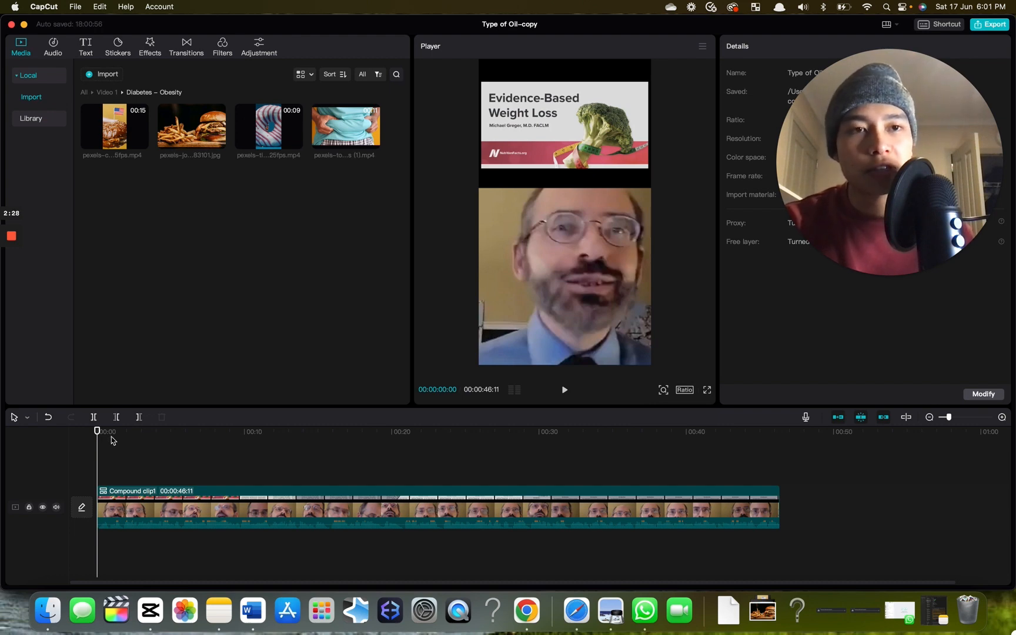
Duplicate the compound clip onto a track above the original, starting at 00:00:00:00.
{"action": "key", "text": "super+plus"}
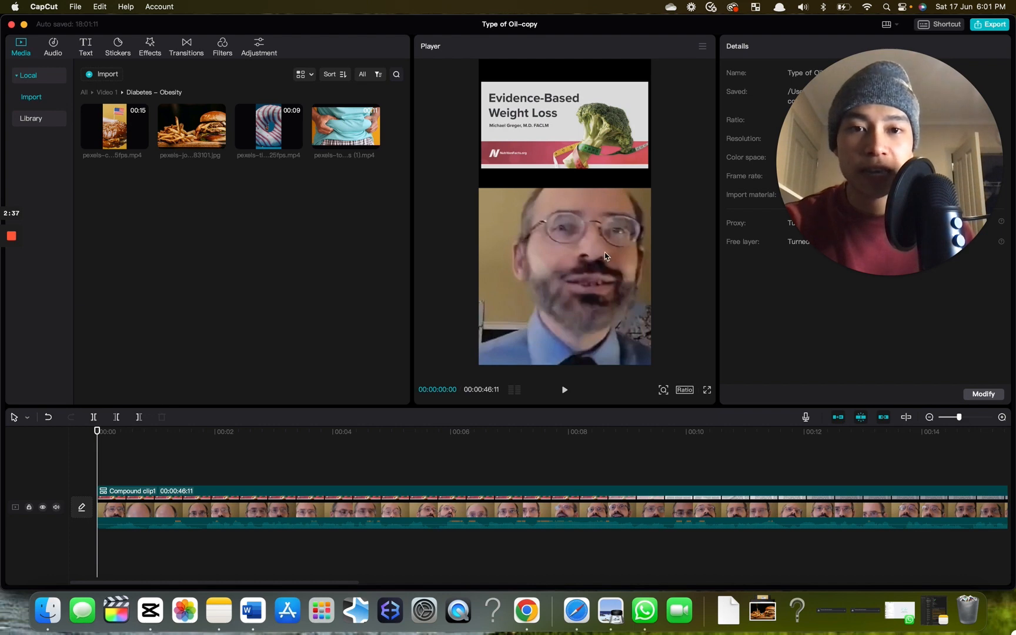
{"action": "left_click", "coordinate": [156, 505]}
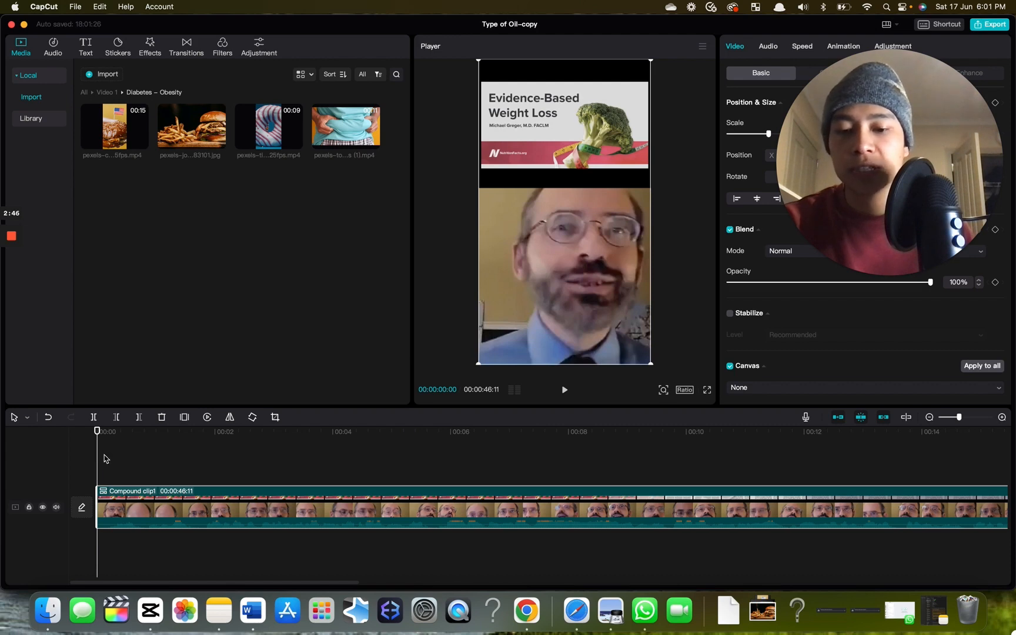
{"action": "key", "text": "super+v"}
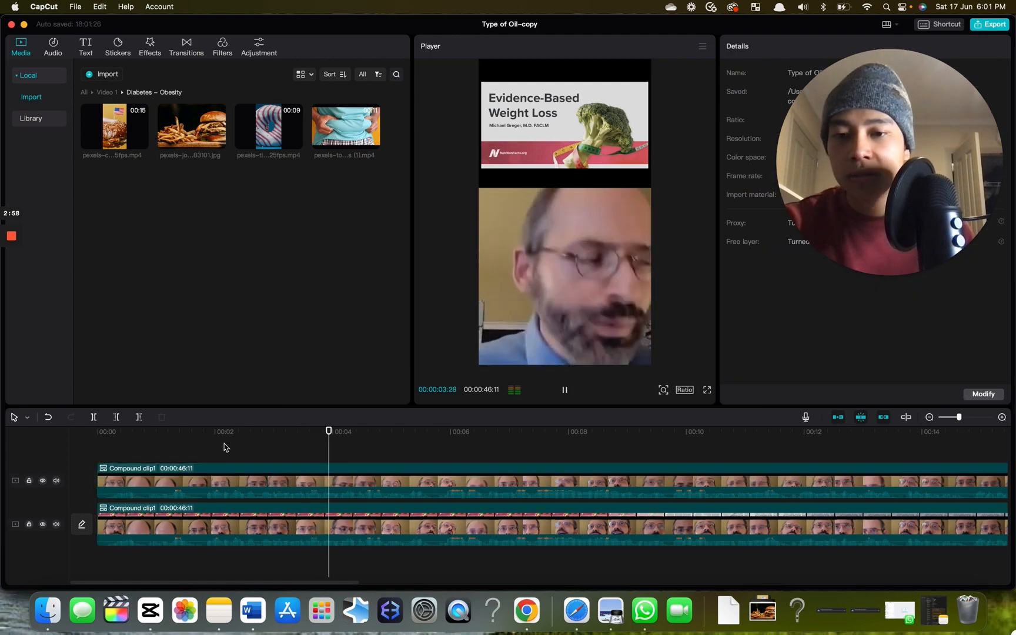
Split the upper compound clip at 00:00:04:27 and delete the part before the cut.
{"action": "key", "text": "space"}
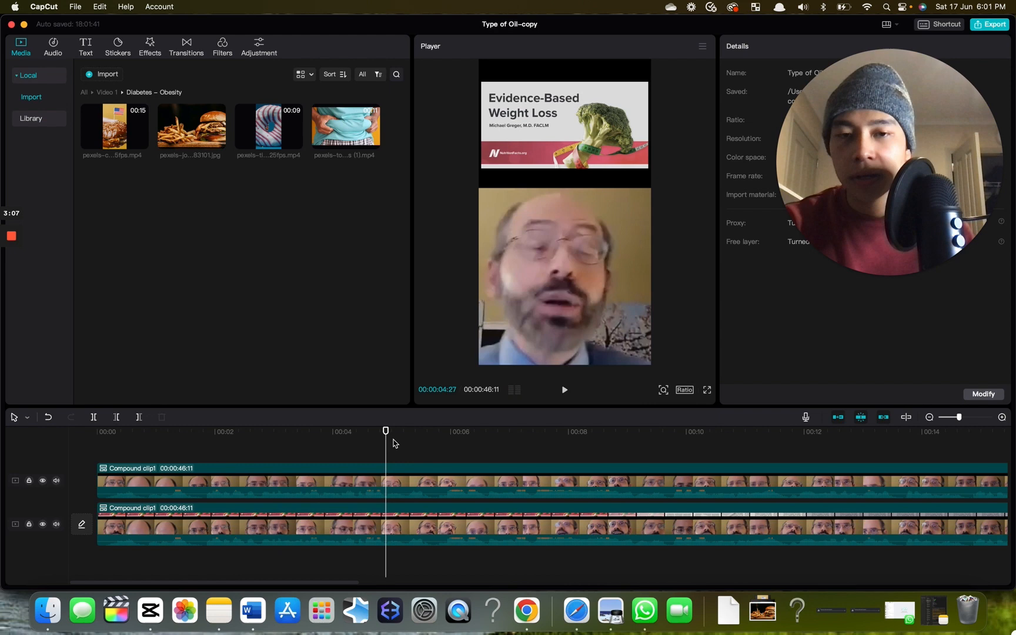
{"action": "left_click", "coordinate": [392, 470]}
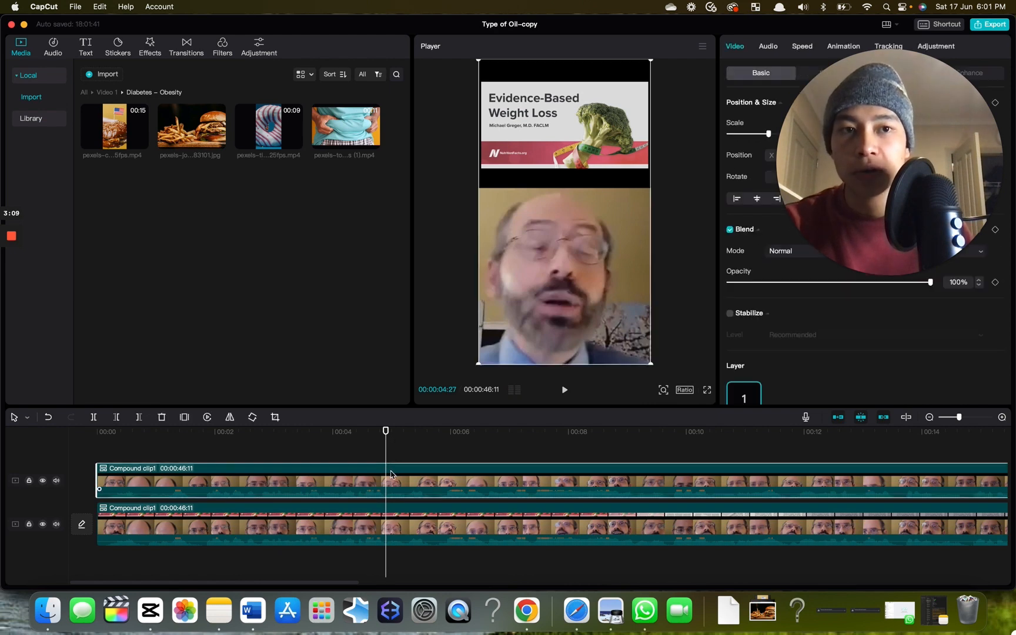
{"action": "key", "text": "super+b"}
{"action": "left_click", "coordinate": [355, 484]}
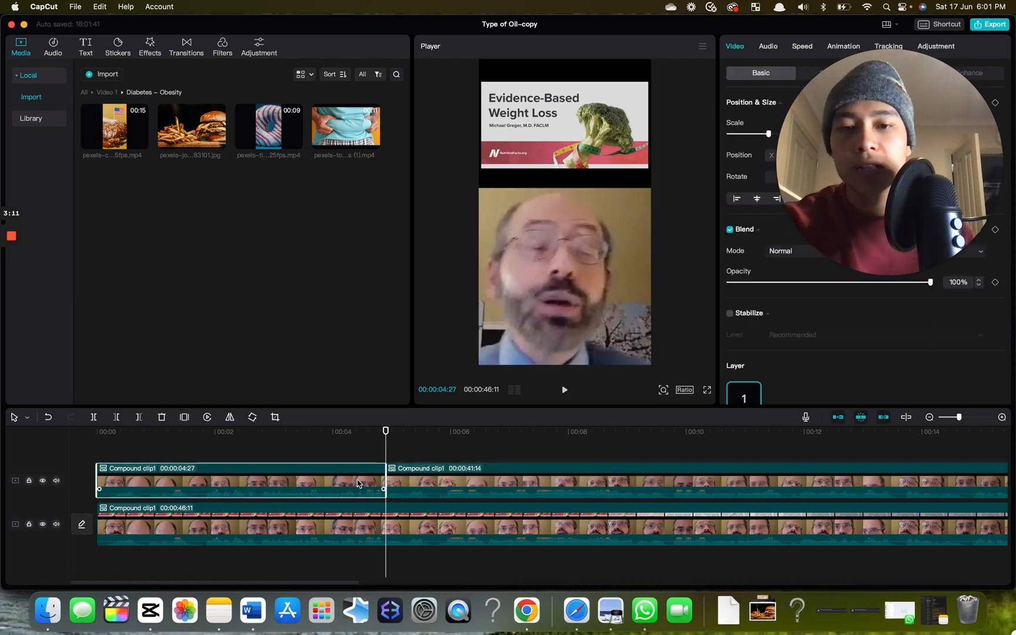
{"action": "key", "text": "BackSpace"}
Split the remaining upper clip at 00:00:07:12 and select the piece before the cut, with the playhead at 00:00:05:11.
{"action": "left_click_drag", "start_coordinate": [389, 454], "coordinate": [533, 454]}
{"action": "left_click", "coordinate": [420, 479]}
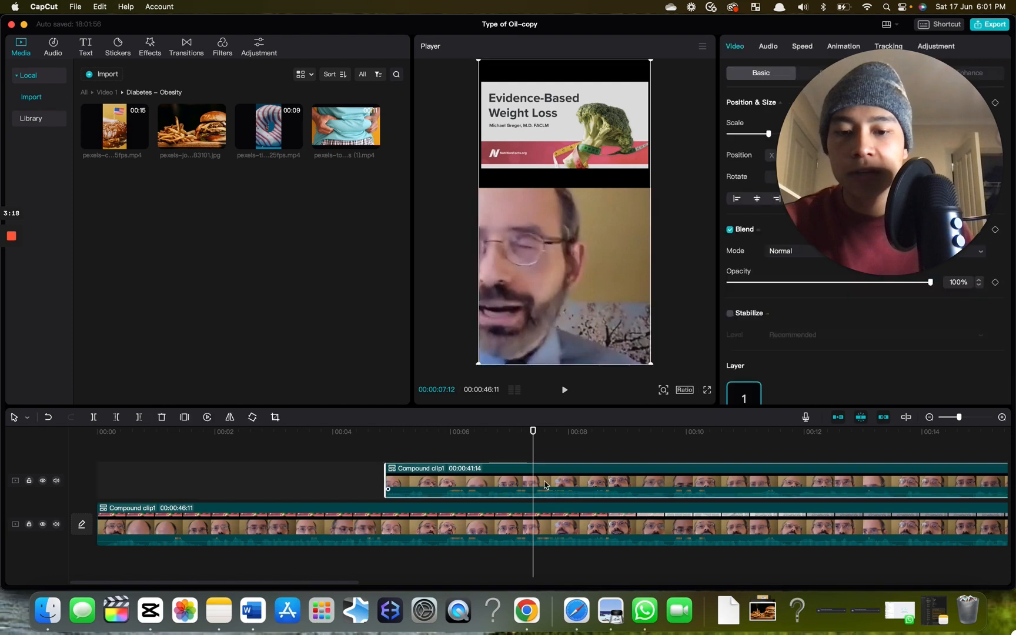
{"action": "key", "text": "super+b"}
{"action": "left_click", "coordinate": [381, 452]}
{"action": "left_click", "coordinate": [414, 456]}
{"action": "left_click", "coordinate": [417, 483]}
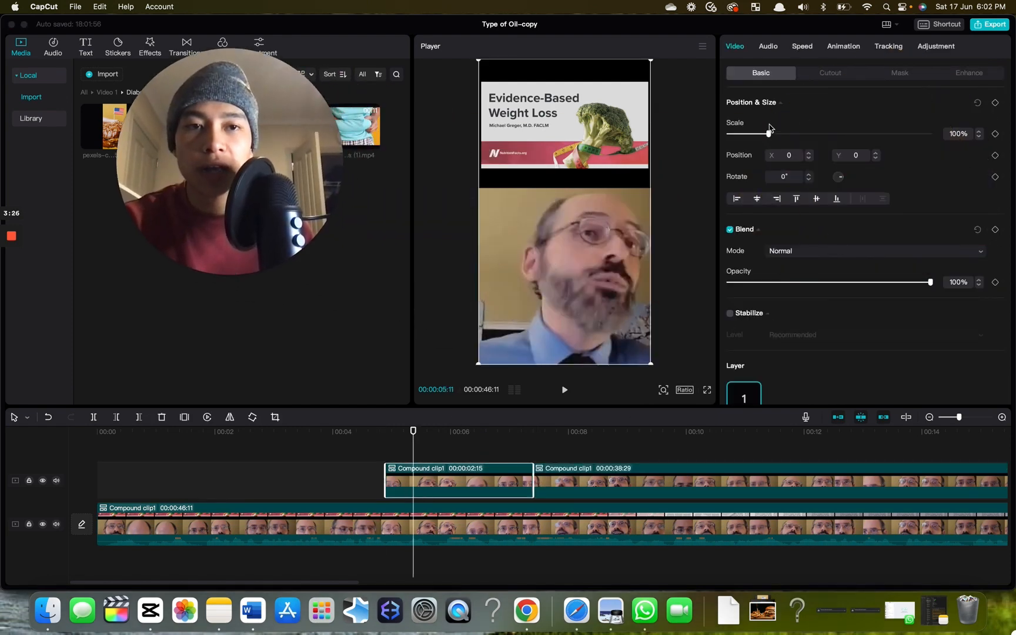
Scale the selected upper compound clip to 177% and move it to Y position 1365 so the speaker fills the frame.
{"action": "left_click_drag", "start_coordinate": [768, 134], "coordinate": [799, 134]}
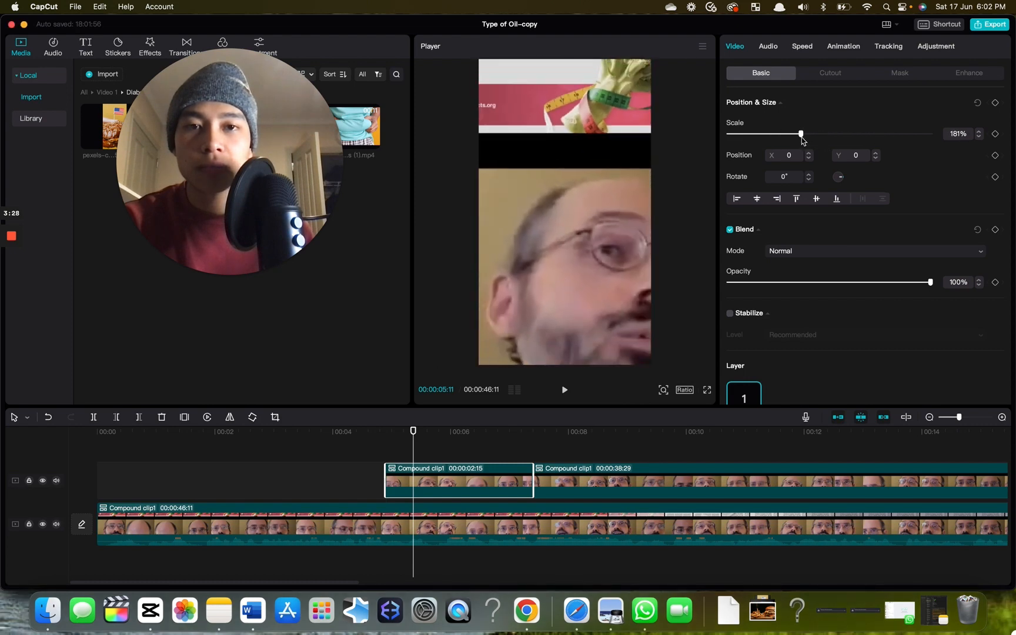
{"action": "left_click_drag", "start_coordinate": [575, 229], "coordinate": [576, 137]}
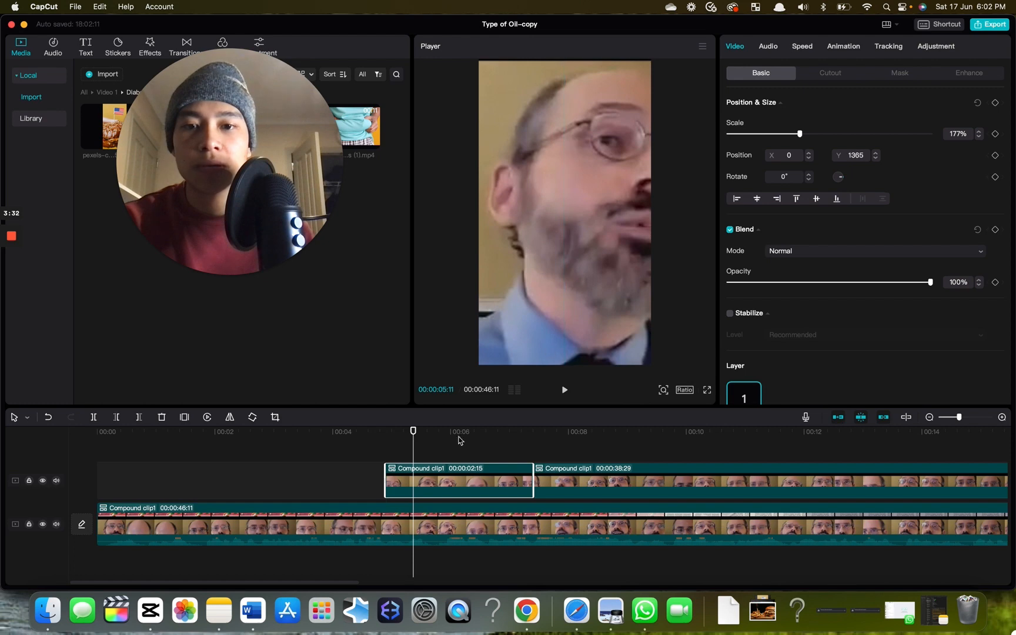
Trim the start of the last upper compound clip until its duration is 00:00:36:16.
{"action": "left_click", "coordinate": [564, 438]}
{"action": "left_click", "coordinate": [556, 473]}
{"action": "left_click_drag", "start_coordinate": [539, 470], "coordinate": [676, 465]}
Play back the enlarged section and examine the timeline before and around it for a place to add B-roll.
{"action": "left_click", "coordinate": [446, 446]}
{"action": "key", "text": "space"}
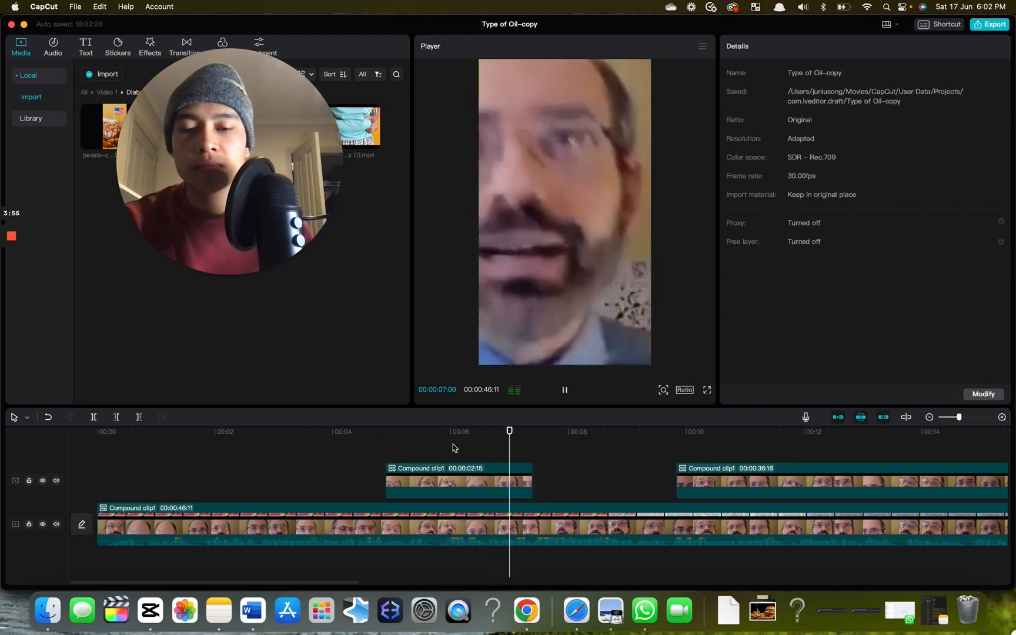
{"action": "key", "text": "space"}
{"action": "left_click", "coordinate": [200, 479]}
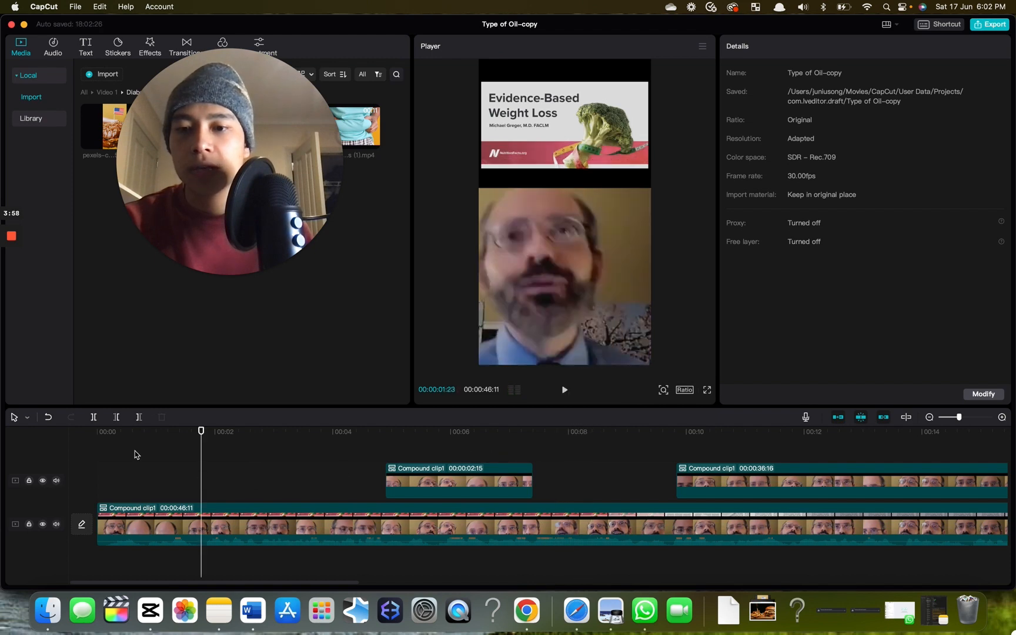
{"action": "left_click", "coordinate": [135, 455]}
{"action": "left_click", "coordinate": [379, 450]}
{"action": "left_click", "coordinate": [387, 442]}
{"action": "left_click_drag", "start_coordinate": [395, 441], "coordinate": [428, 450]}
{"action": "left_click", "coordinate": [175, 449]}
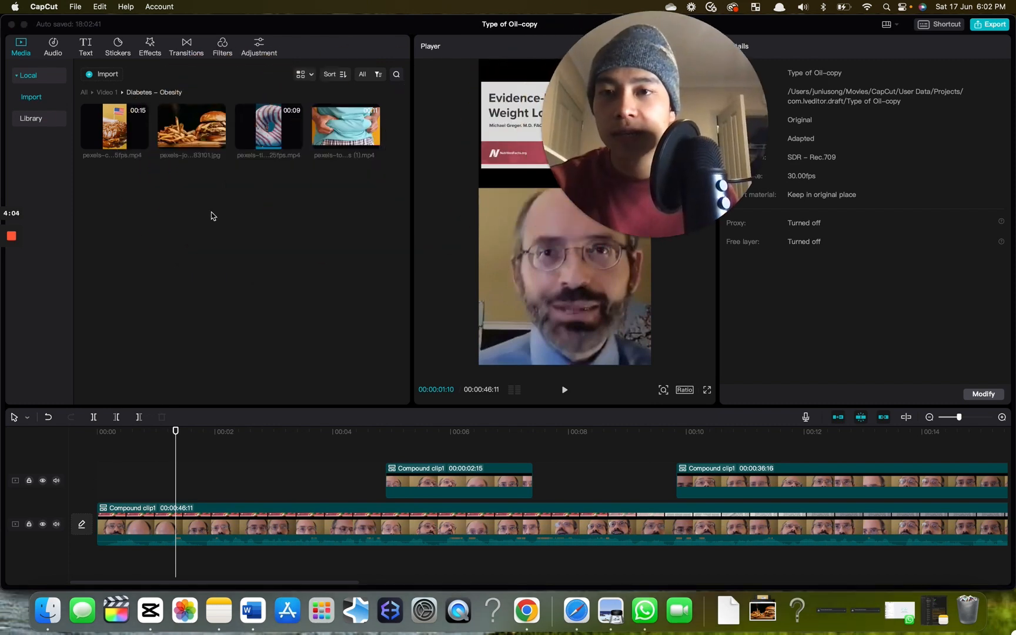
Add the burger-and-fries image directly before the enlarged clip on the upper track, trimmed to run from about 00:00:03:13 to 00:00:04:27.
{"action": "left_click", "coordinate": [181, 129]}
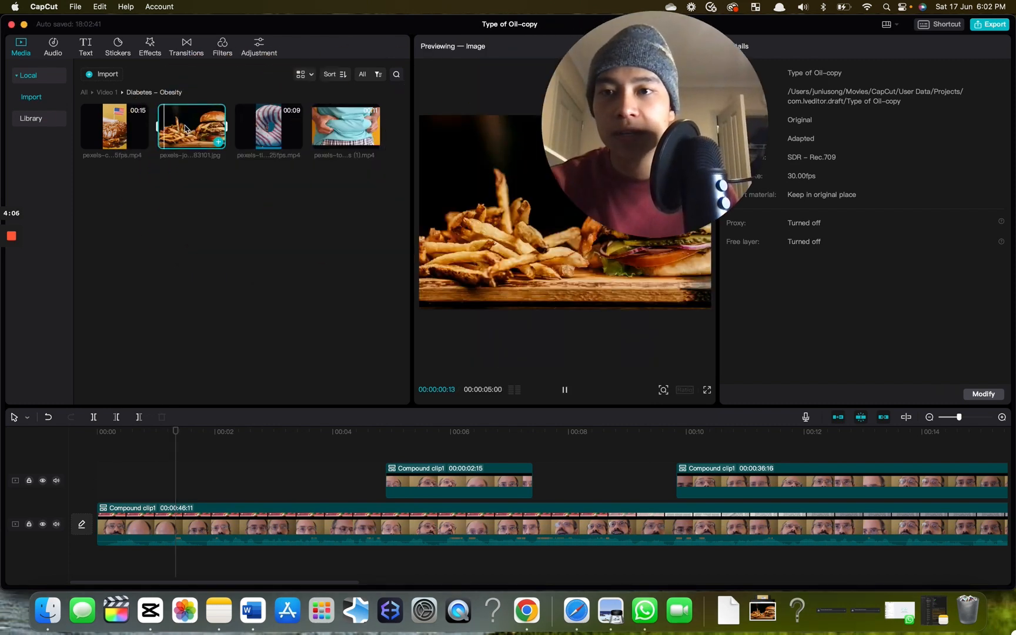
{"action": "left_click_drag", "start_coordinate": [181, 130], "coordinate": [402, 480]}
{"action": "key", "text": "Delete"}
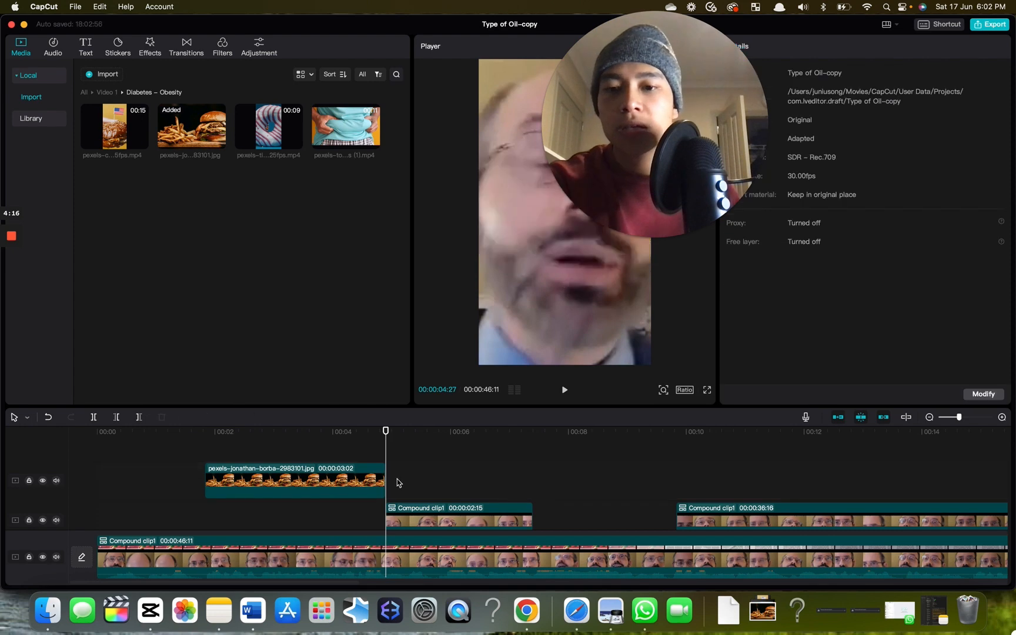
{"action": "left_click", "coordinate": [297, 431]}
{"action": "left_click_drag", "start_coordinate": [206, 453], "coordinate": [312, 480]}
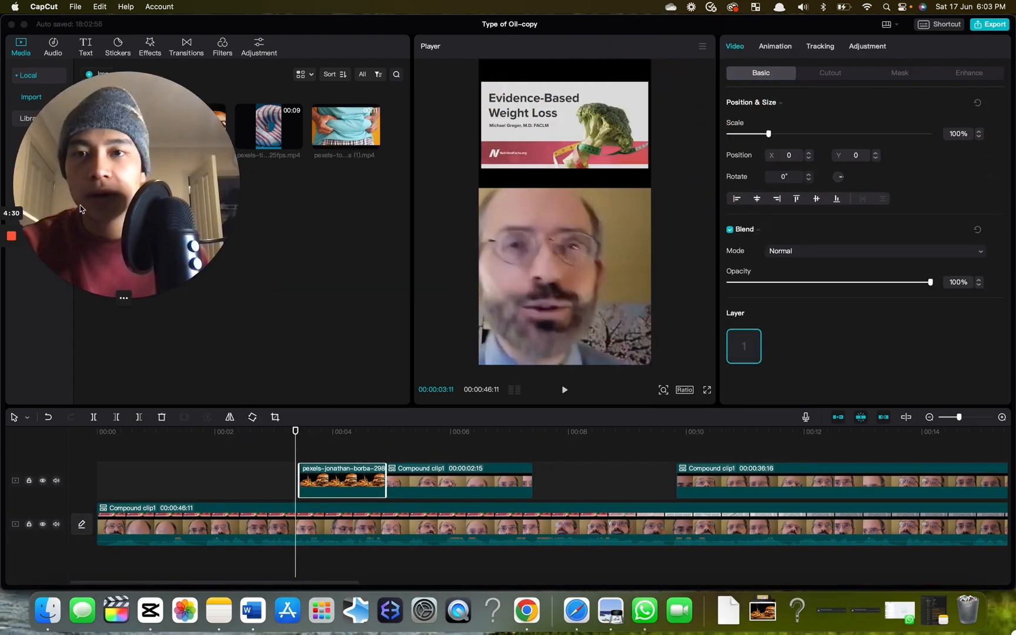
Scale the burger-and-fries image to 274% with the playhead at its start, 00:00:03:13.
{"action": "left_click", "coordinate": [291, 454]}
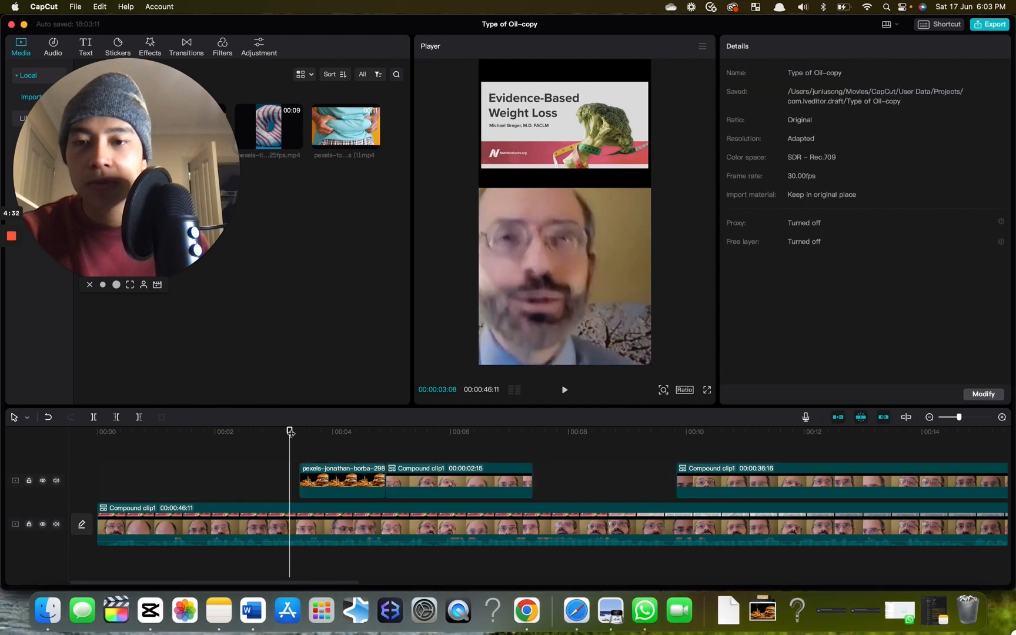
{"action": "left_click", "coordinate": [308, 454]}
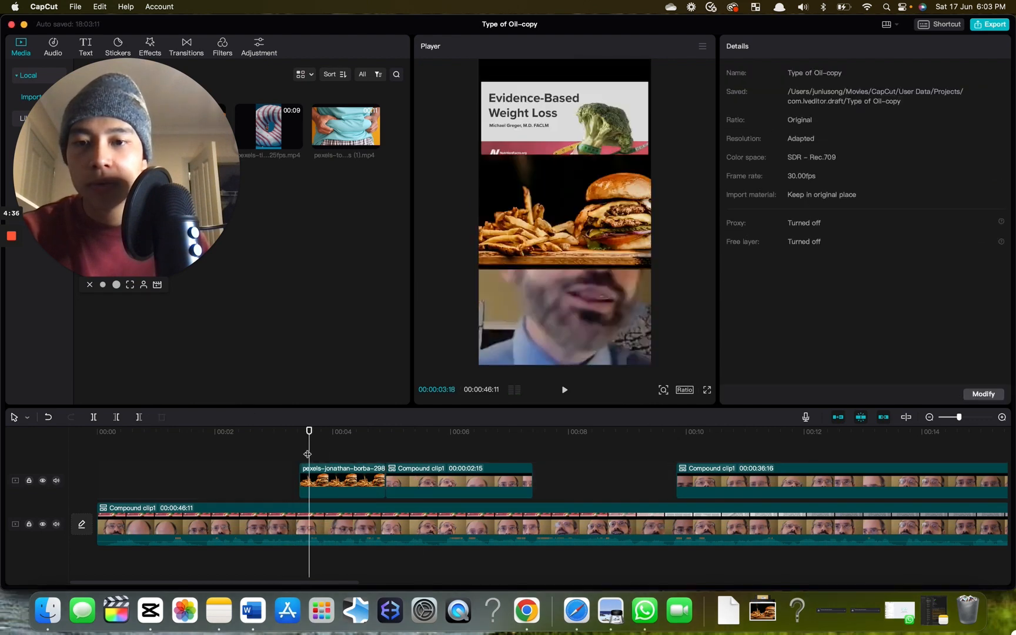
{"action": "left_click", "coordinate": [300, 453]}
{"action": "left_click", "coordinate": [319, 472]}
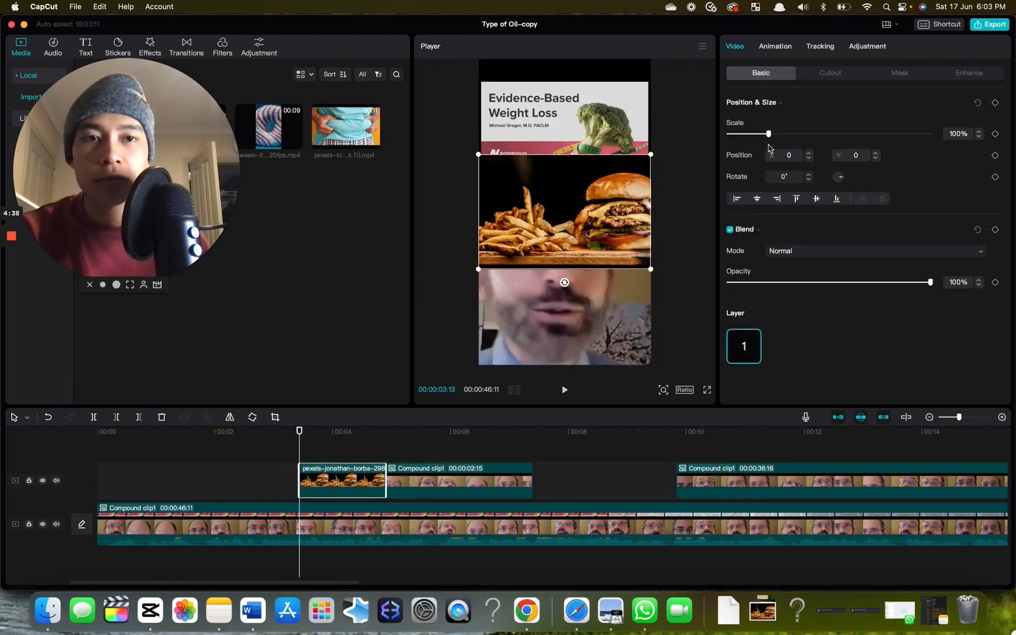
{"action": "left_click_drag", "start_coordinate": [769, 134], "coordinate": [839, 135]}
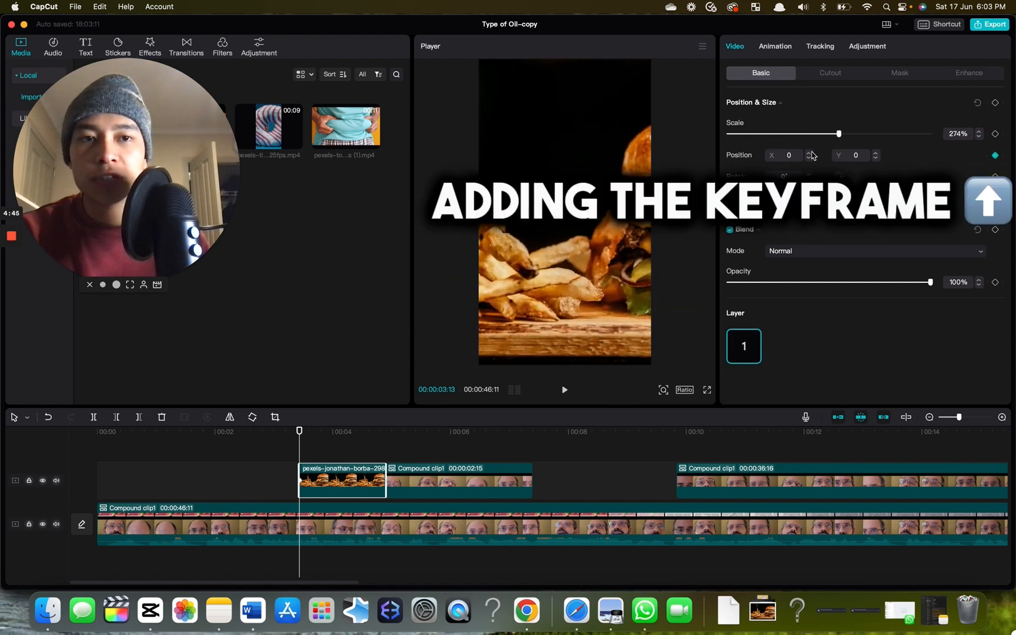
Keyframe the image's X position from 800 at 00:00:03:13 to -800 at 00:00:04:26, and play back the pan.
{"action": "type", "text": "80"}
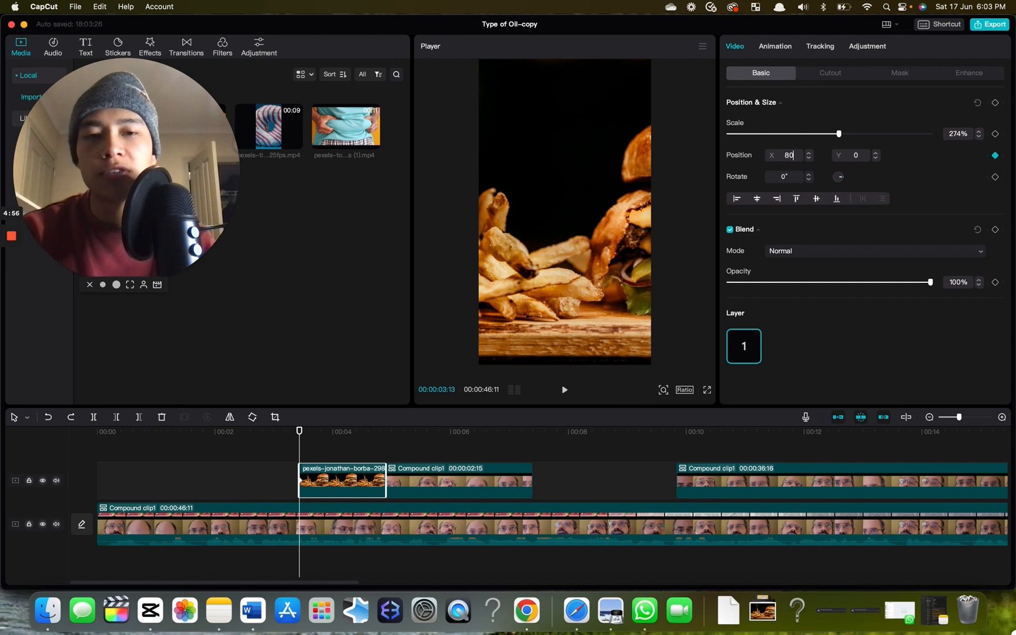
{"action": "type", "text": "0"}
{"action": "key", "text": "Return"}
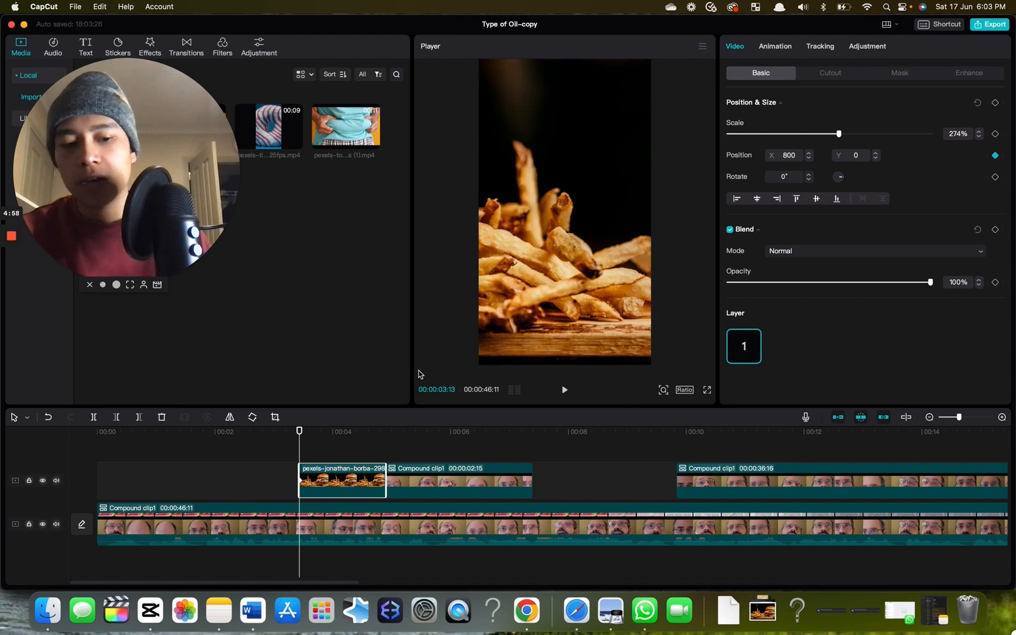
{"action": "key", "text": "Down"}
{"action": "key", "text": "Left"}
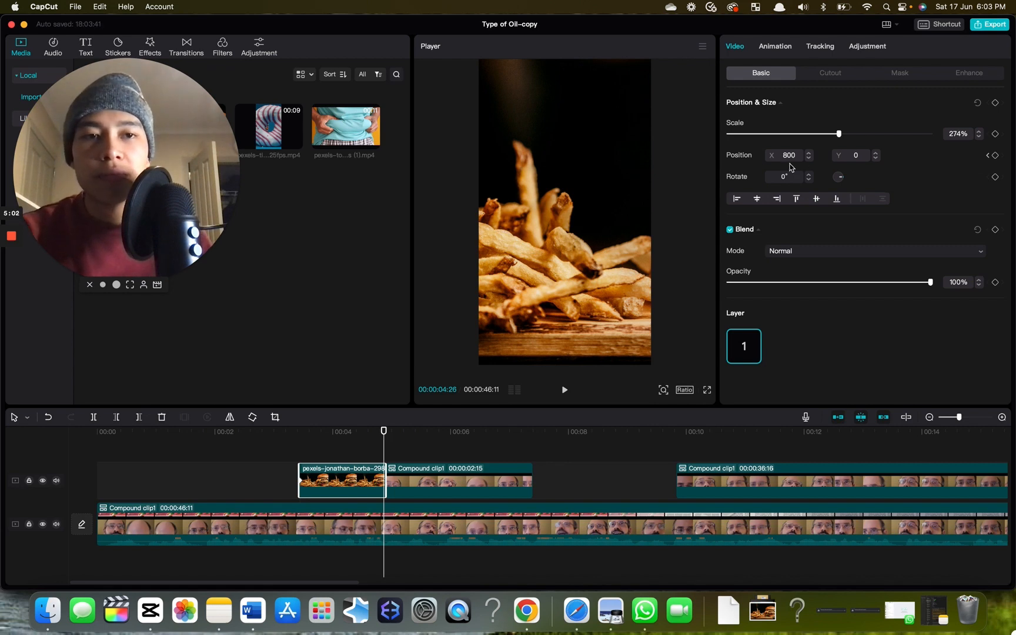
{"action": "type", "text": "-"}
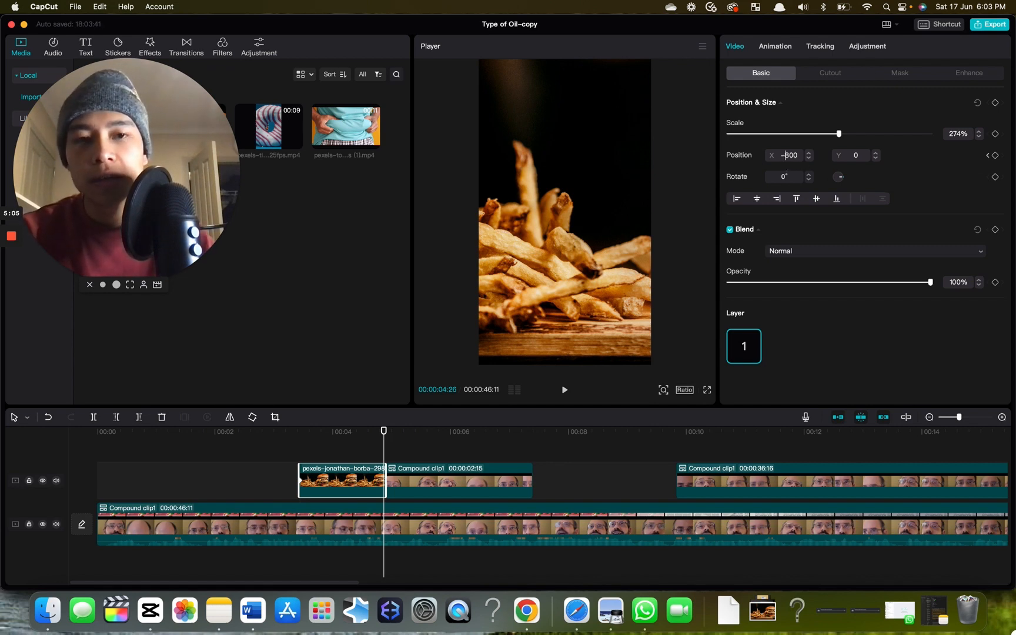
{"action": "key", "text": "Return"}
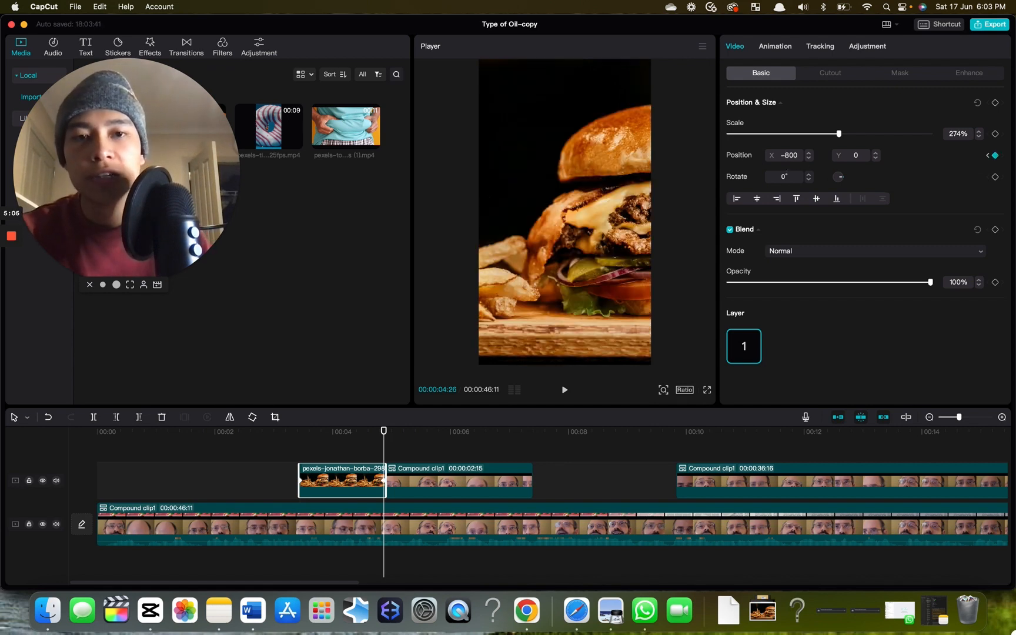
{"action": "left_click", "coordinate": [294, 462]}
{"action": "key", "text": "space"}
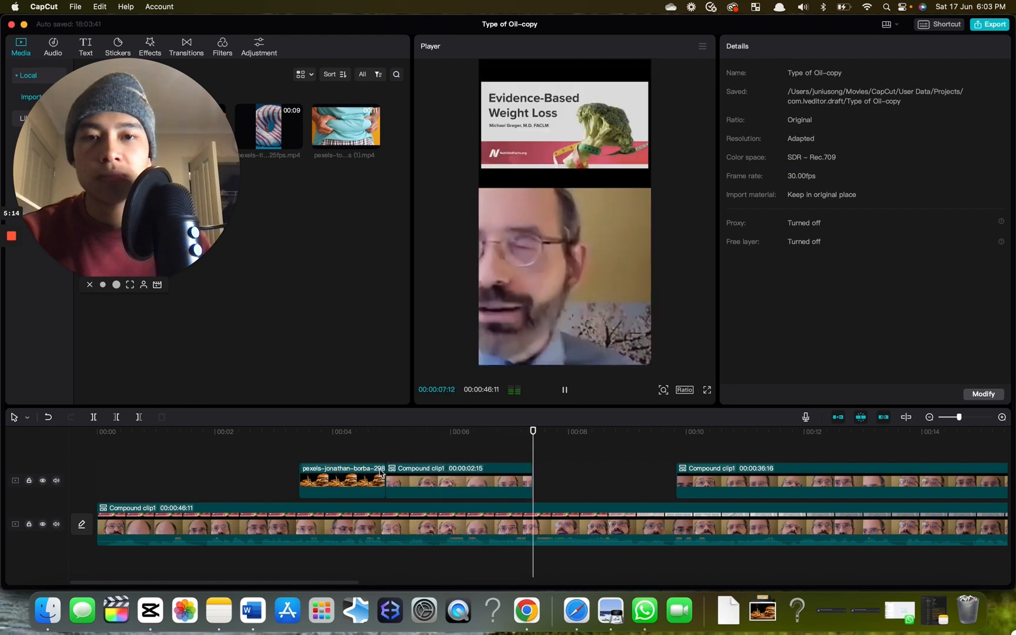
{"action": "left_click", "coordinate": [293, 446]}
{"action": "left_click", "coordinate": [301, 446]}
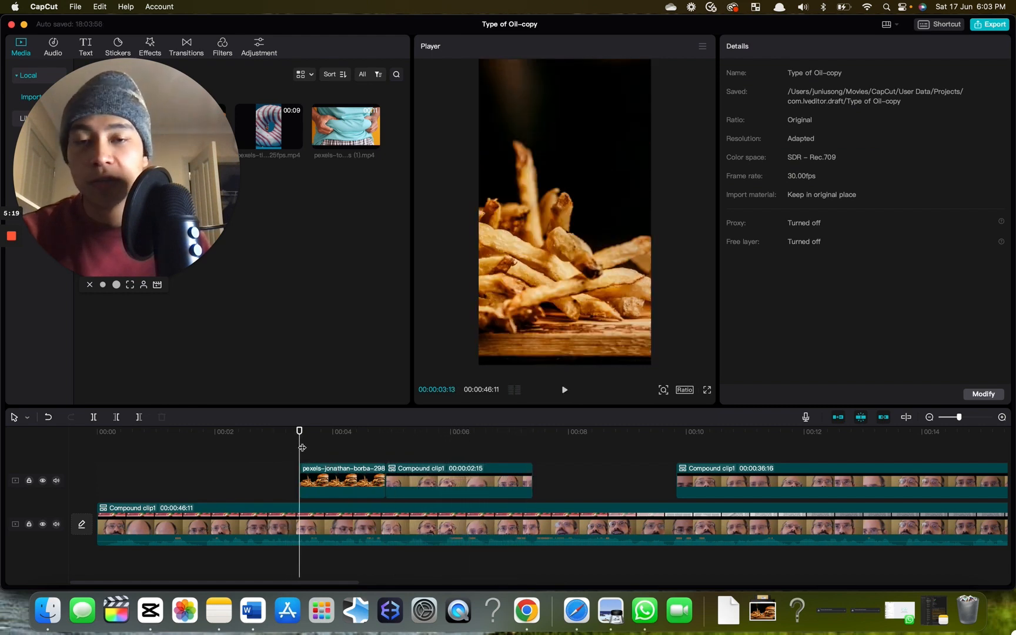
{"action": "key", "text": "space"}
Add the loose-jeans video from the Video 1 folder at 00:00:01:27 on the upper track, trimmed to end where the burger image starts.
{"action": "left_click", "coordinate": [209, 446]}
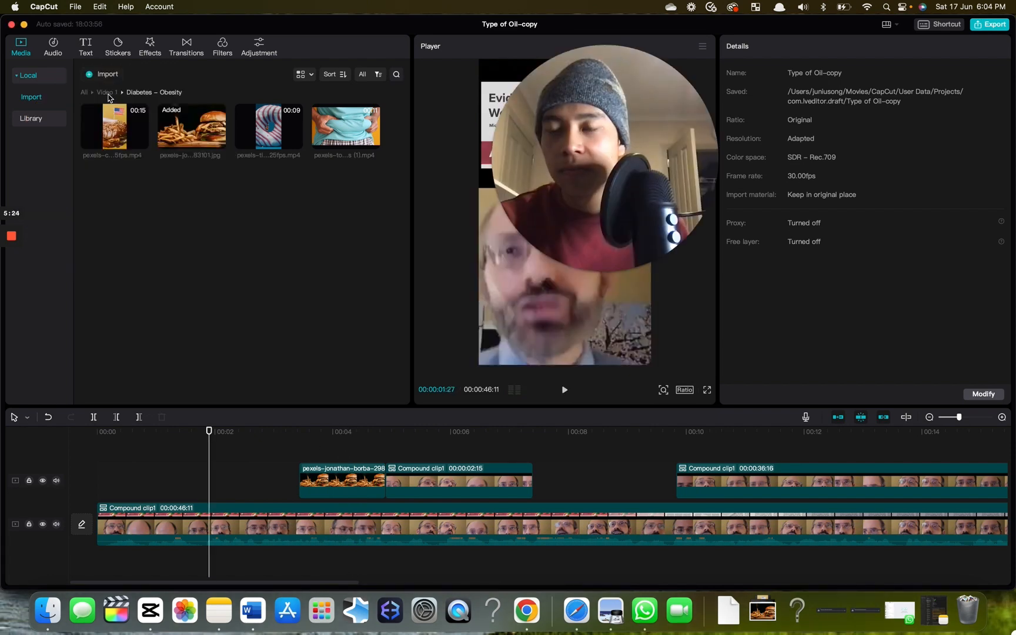
{"action": "left_click", "coordinate": [107, 92]}
{"action": "scroll", "coordinate": [203, 285], "scroll_direction": "down", "scroll_amount": 2}
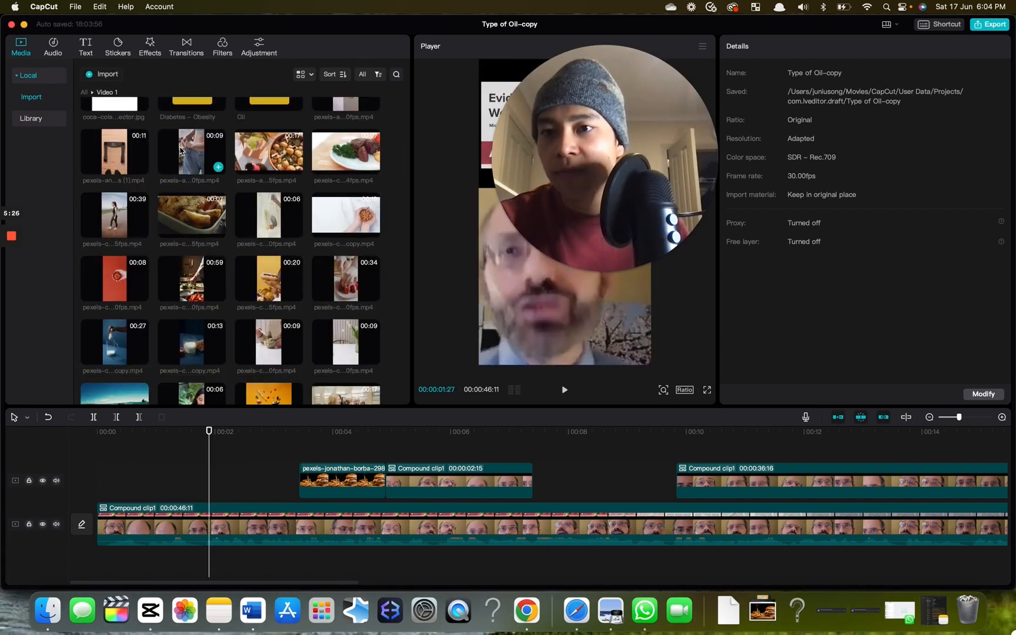
{"action": "left_click_drag", "start_coordinate": [179, 156], "coordinate": [209, 453]}
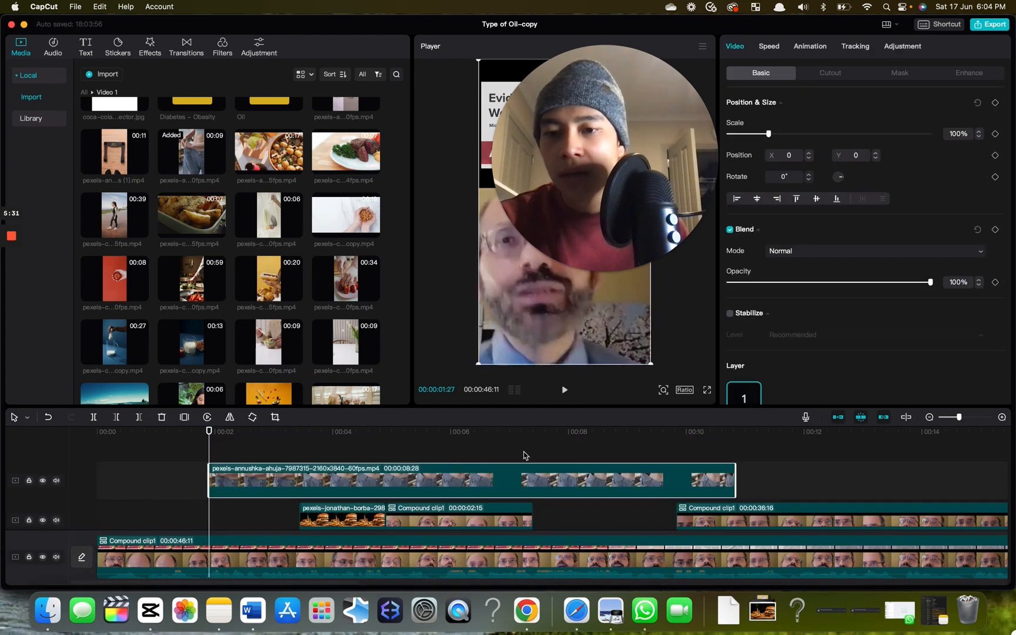
{"action": "left_click_drag", "start_coordinate": [736, 473], "coordinate": [259, 485]}
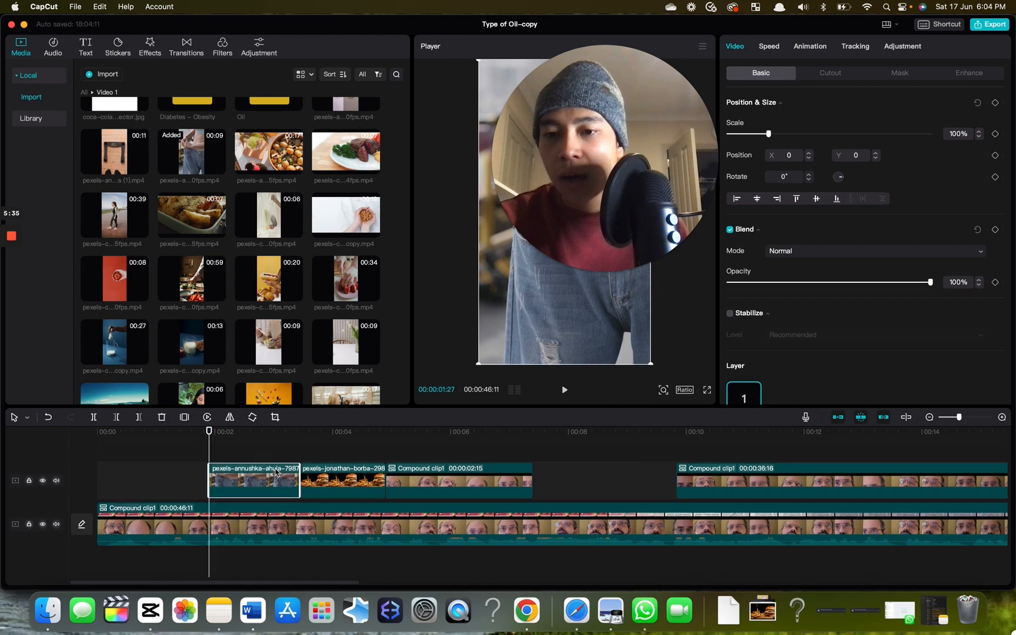
Crop the loose-jeans clip from below with a free ratio, keeping about the upper 60% of the picture.
{"action": "left_click", "coordinate": [261, 454]}
{"action": "left_click_drag", "start_coordinate": [612, 234], "coordinate": [843, 263]}
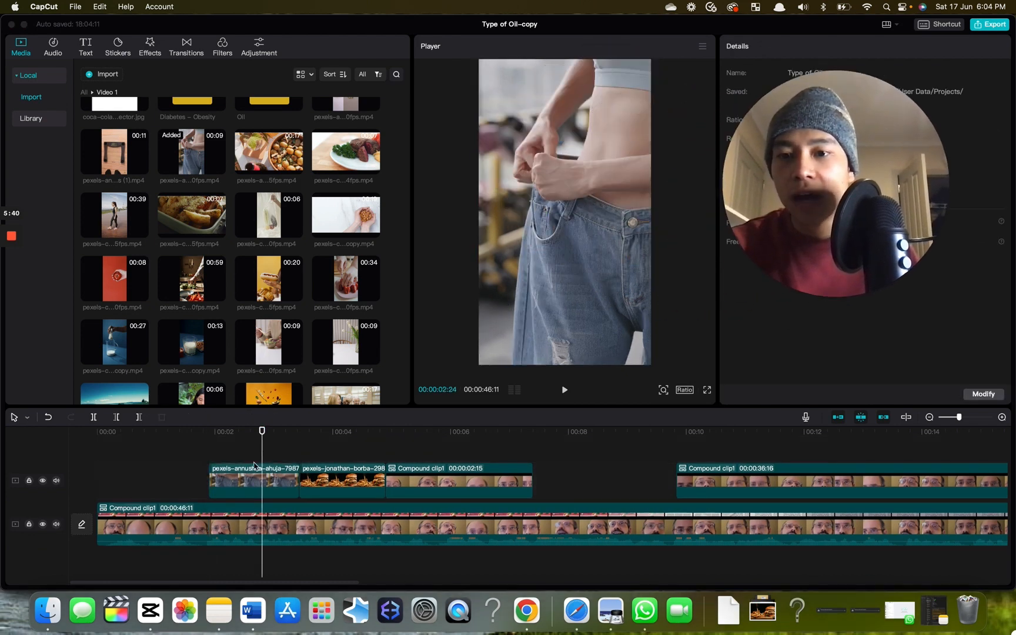
{"action": "left_click_drag", "start_coordinate": [262, 442], "coordinate": [248, 442]}
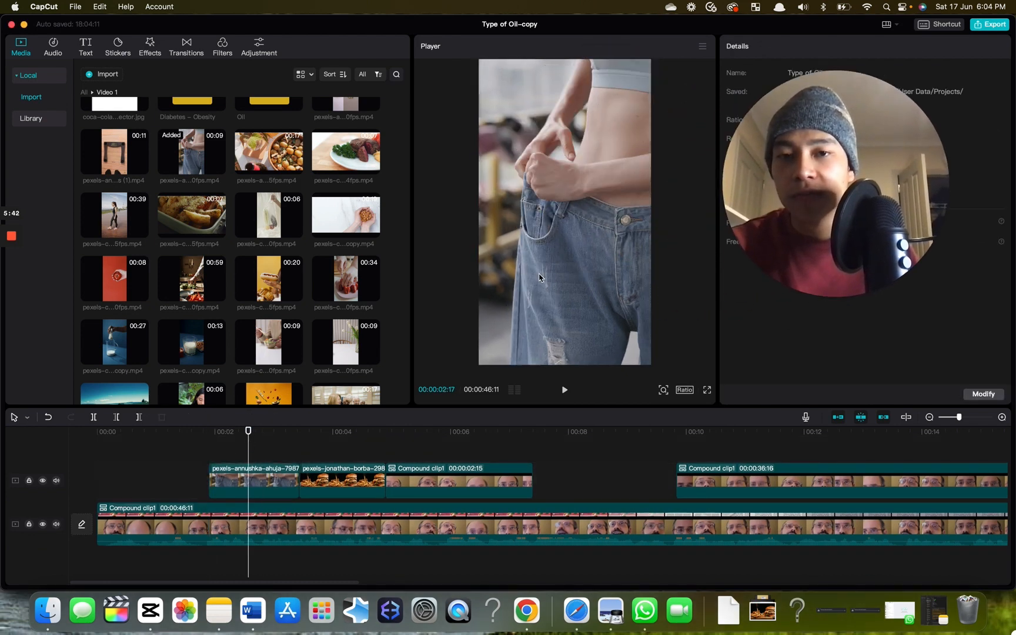
{"action": "left_click", "coordinate": [233, 481]}
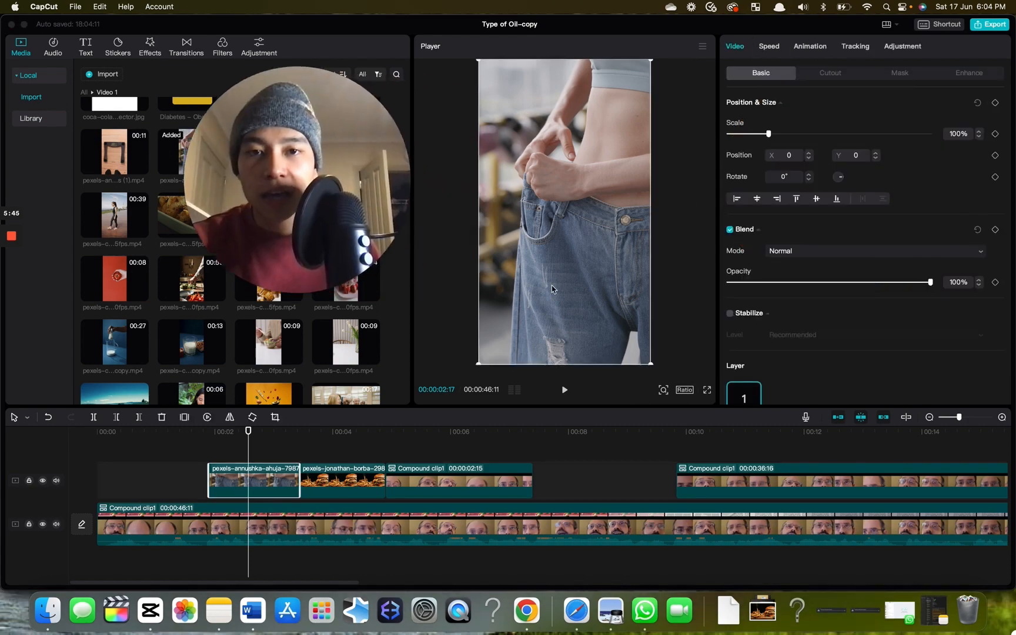
{"action": "left_click", "coordinate": [275, 417]}
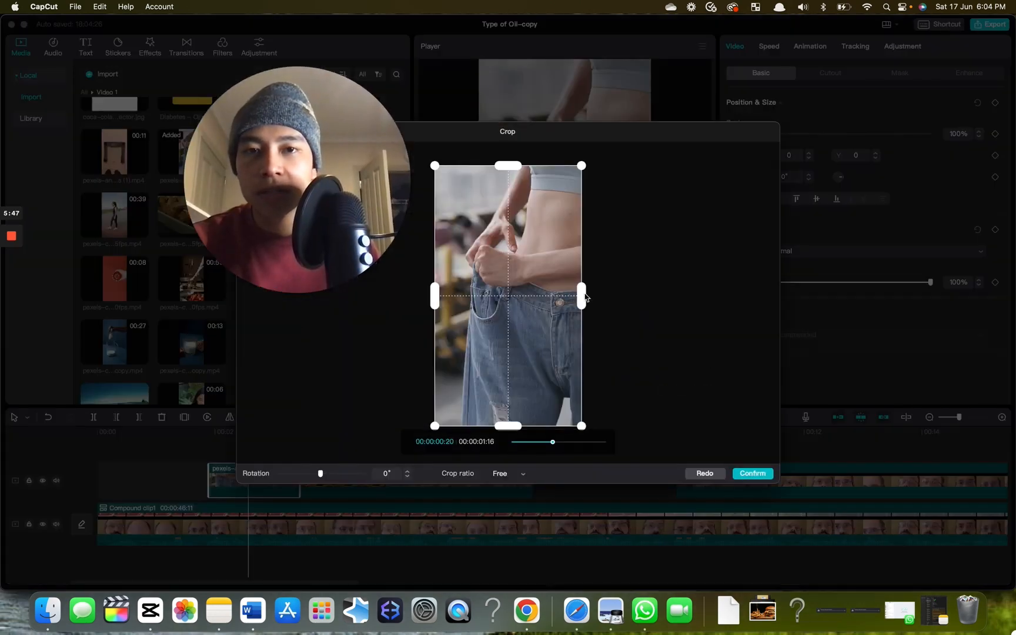
{"action": "left_click_drag", "start_coordinate": [512, 425], "coordinate": [513, 322]}
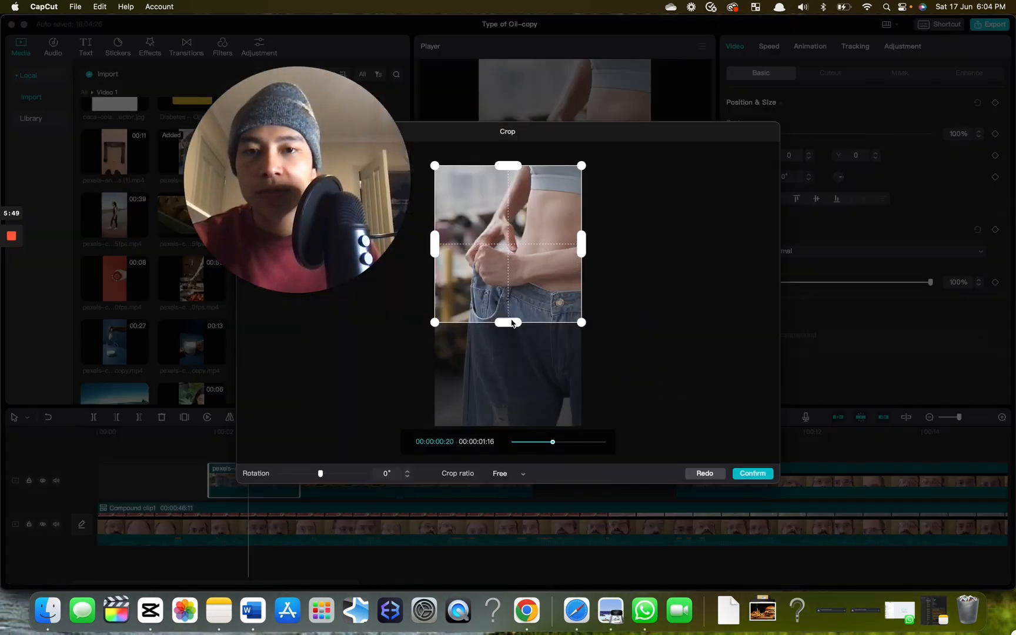
{"action": "left_click", "coordinate": [751, 474]}
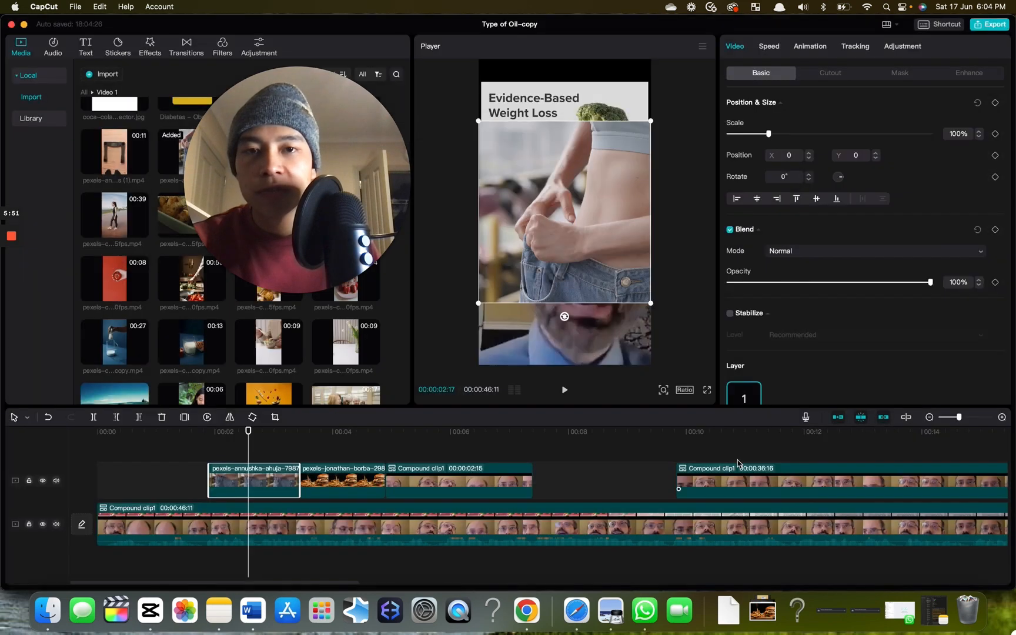
Move the cropped jeans clip up over the slide area above the speaker and play the section back.
{"action": "left_click_drag", "start_coordinate": [608, 196], "coordinate": [600, 85]}
{"action": "left_click", "coordinate": [156, 450]}
{"action": "key", "text": "space"}
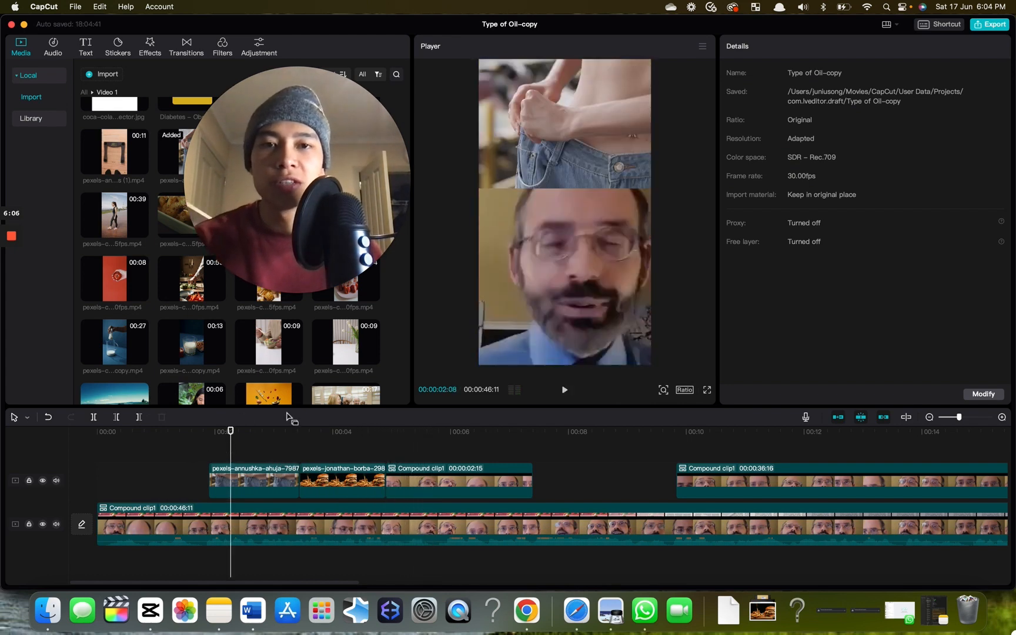
{"action": "mouse_move", "coordinate": [272, 368]}
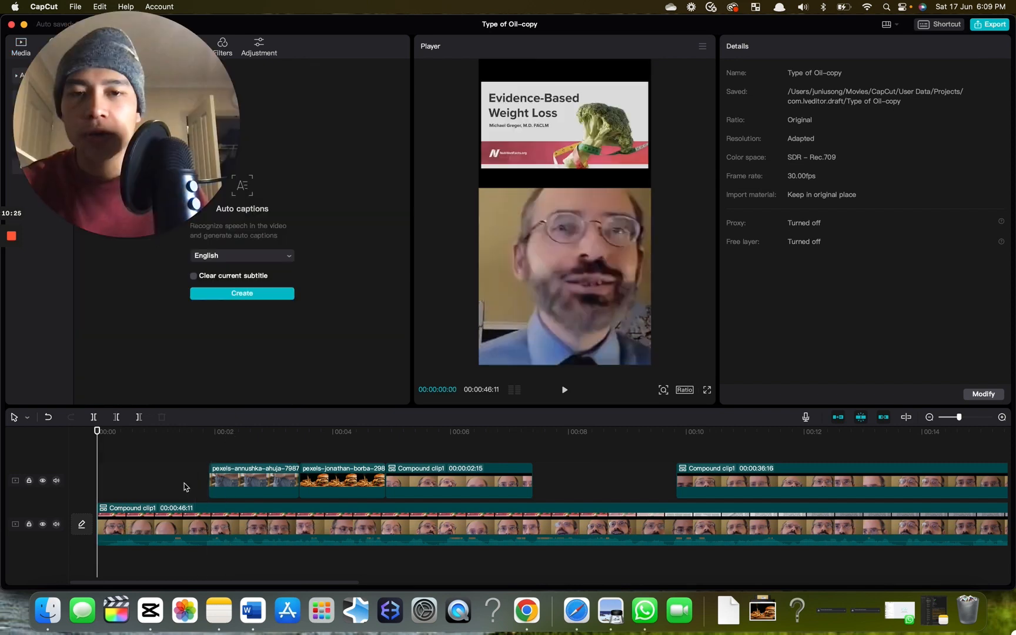
Generate English auto captions for the video without clearing current subtitles.
{"action": "left_click_drag", "start_coordinate": [189, 201], "coordinate": [939, 187]}
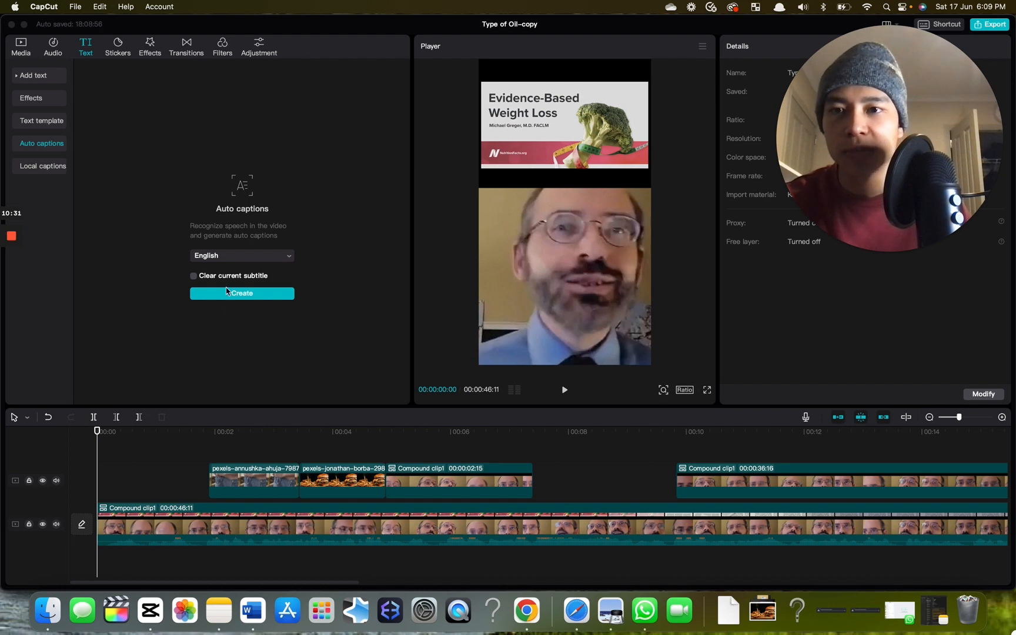
{"action": "left_click", "coordinate": [17, 51]}
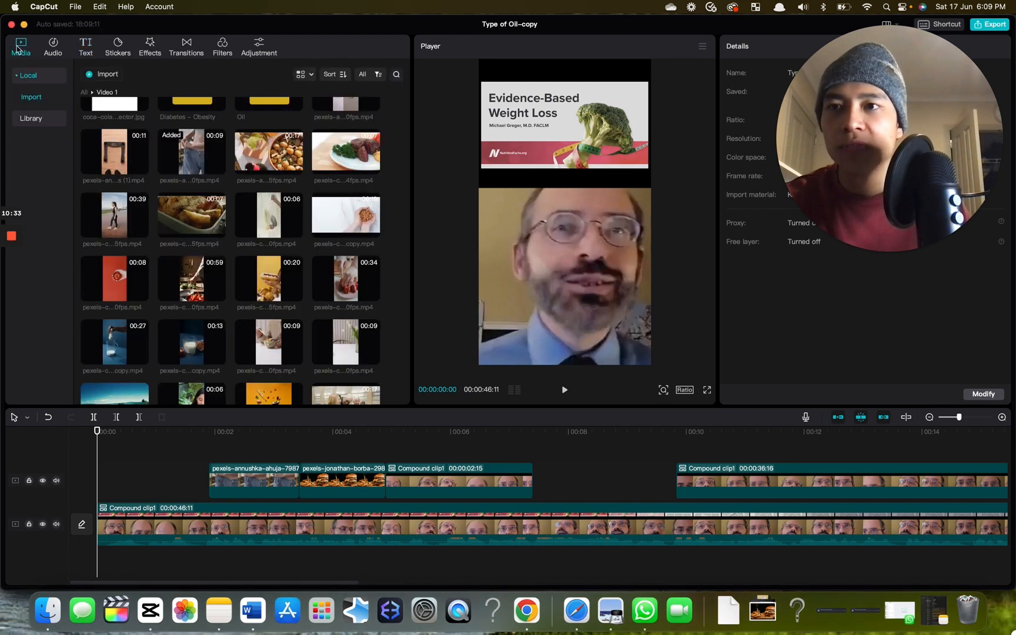
{"action": "left_click", "coordinate": [88, 53]}
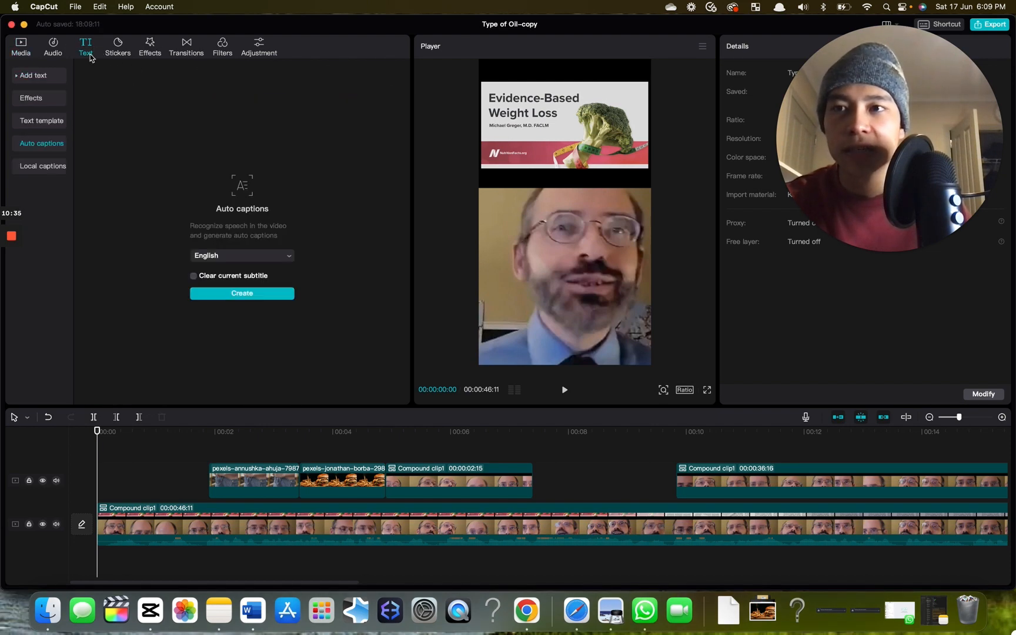
{"action": "left_click", "coordinate": [216, 296]}
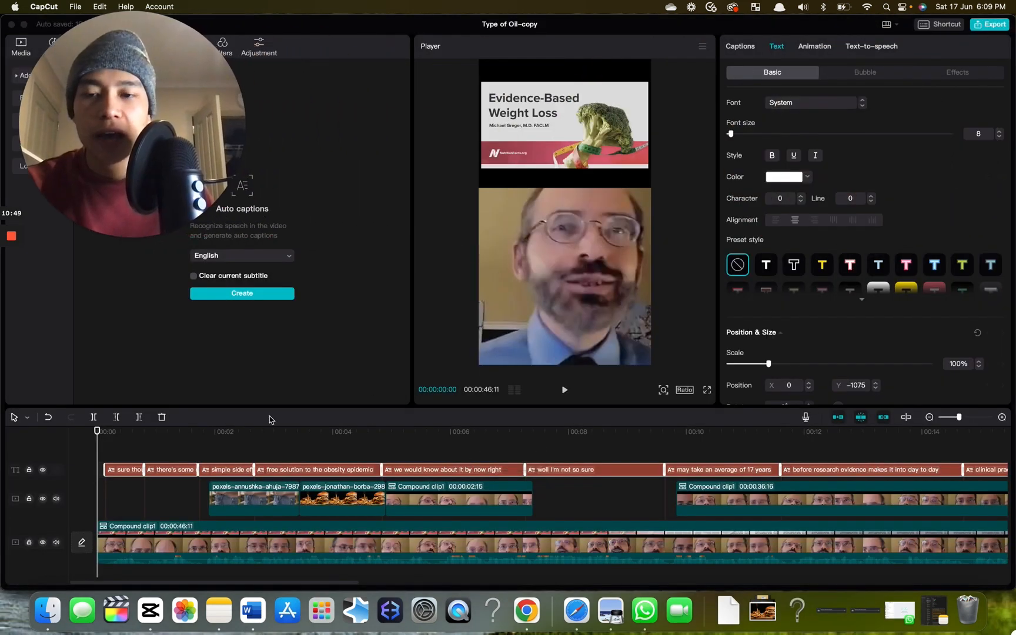
Split the opening captions "sure though" and "there's some safe" into separate one-word captions.
{"action": "left_click", "coordinate": [118, 457]}
{"action": "left_click", "coordinate": [122, 471]}
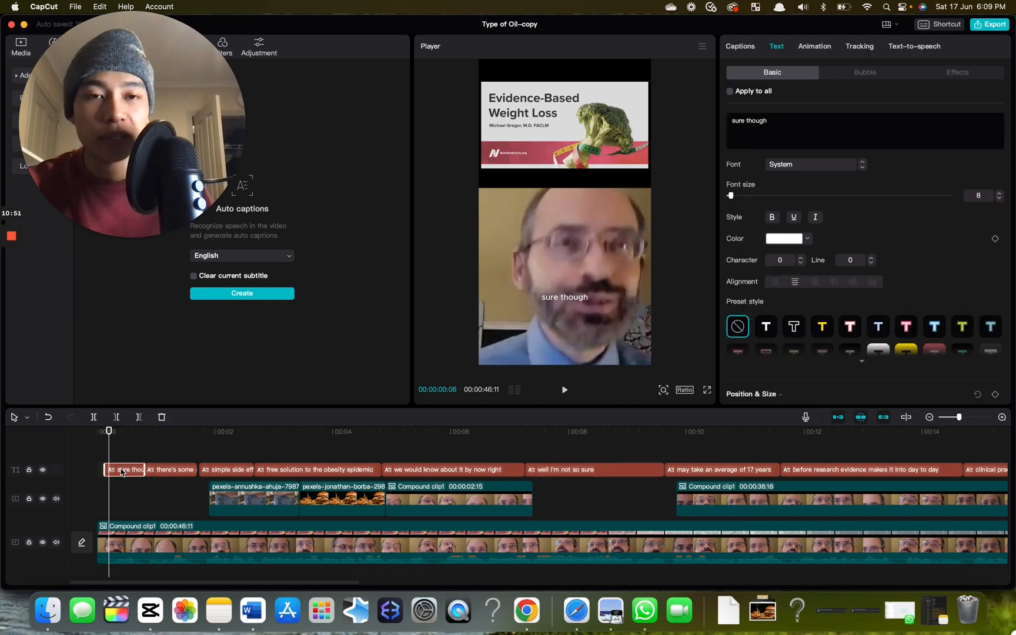
{"action": "left_click", "coordinate": [741, 49]}
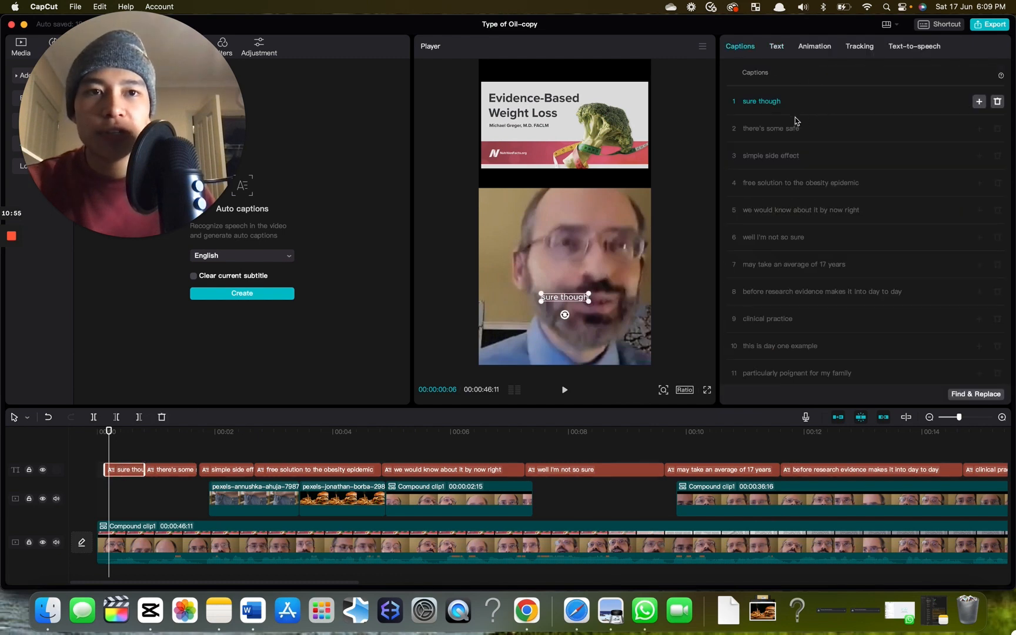
{"action": "left_click", "coordinate": [761, 103]}
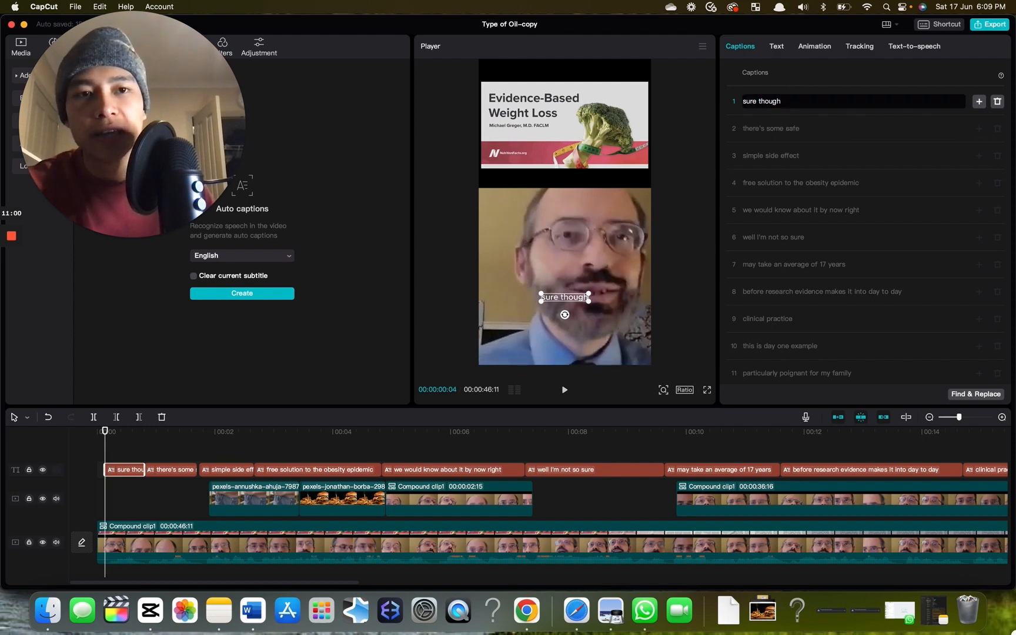
{"action": "key", "text": "Return"}
{"action": "left_click", "coordinate": [768, 159]}
{"action": "key", "text": "Return"}
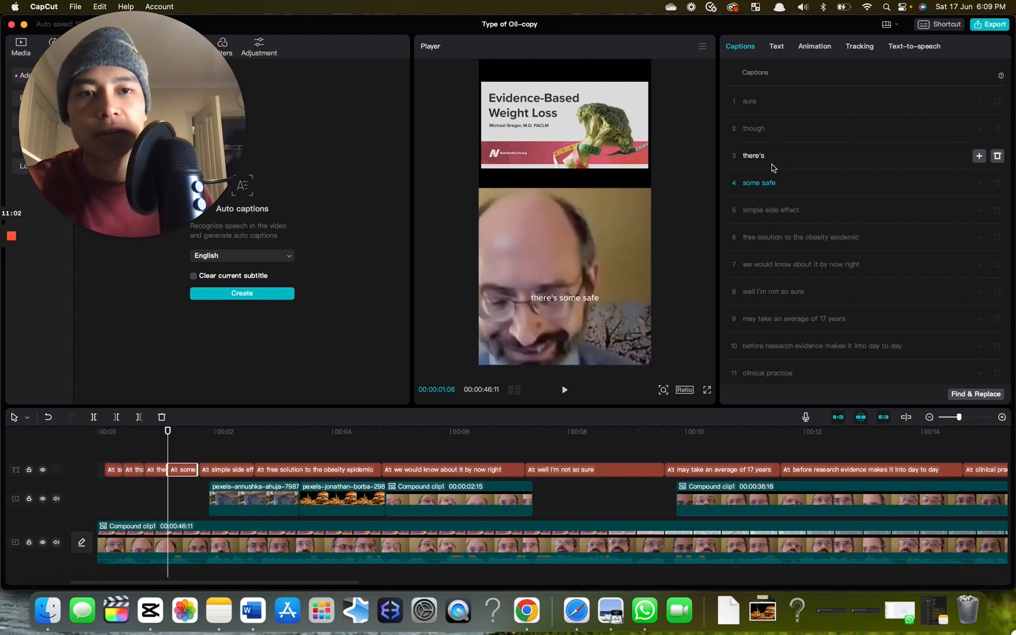
{"action": "left_click", "coordinate": [762, 183]}
{"action": "key", "text": "Return"}
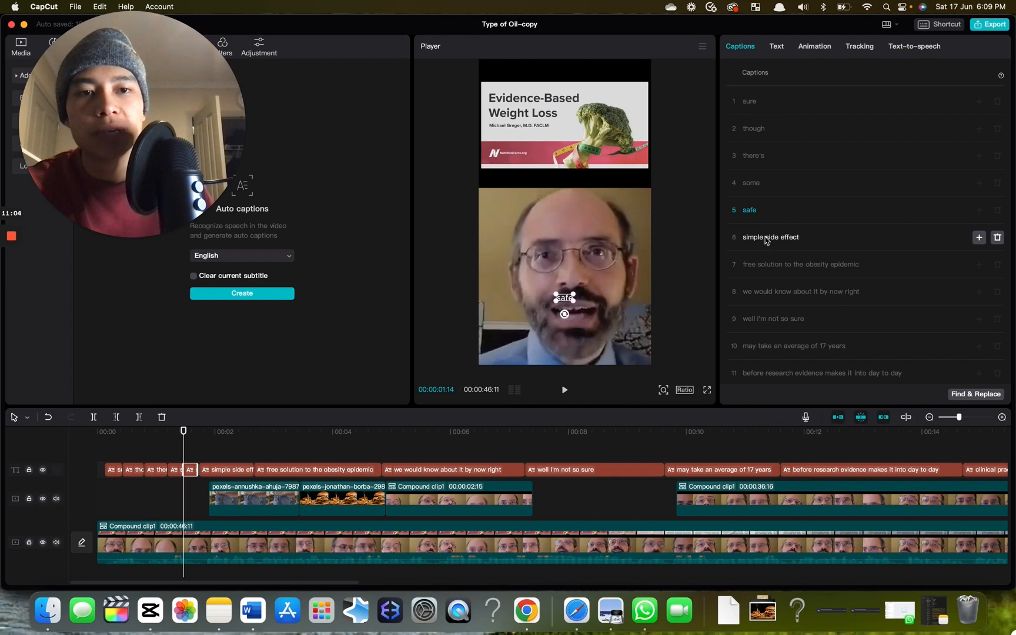
Split "simple side effect" into one-word captions and separate "free" from "solution to the obesity epidemic".
{"action": "left_click", "coordinate": [764, 238]}
{"action": "key", "text": "Return"}
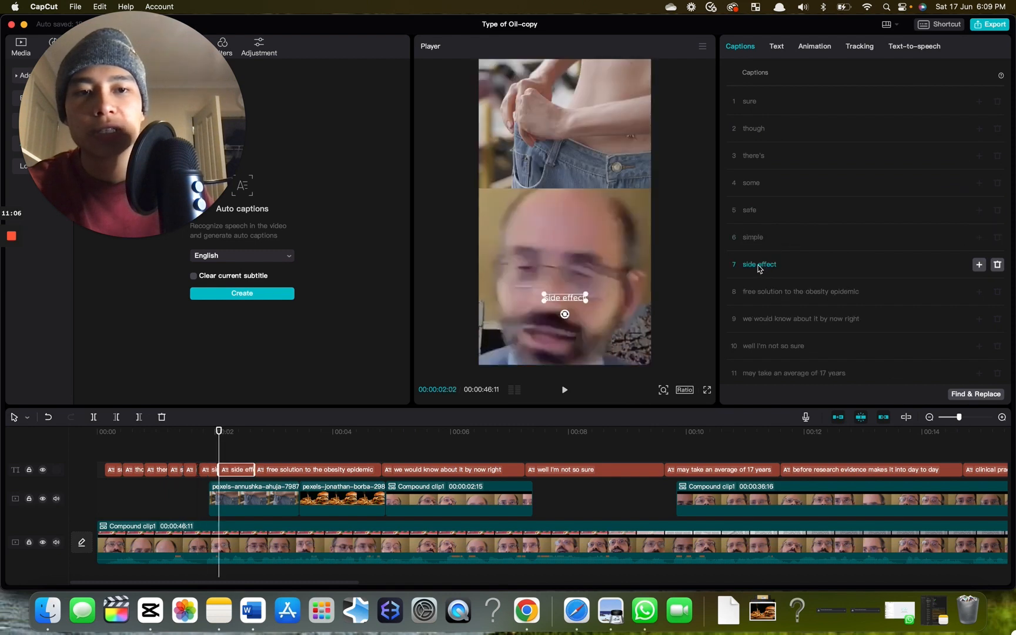
{"action": "left_click", "coordinate": [759, 267]}
{"action": "key", "text": "Return"}
{"action": "left_click", "coordinate": [760, 322]}
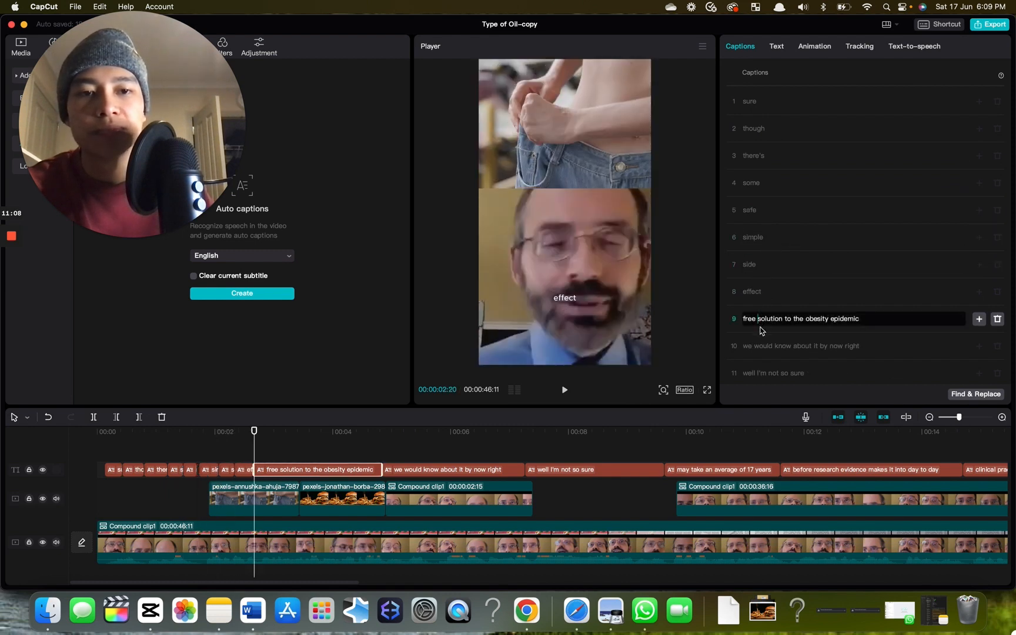
{"action": "key", "text": "Return"}
Correct the first caption to "surely" and scrub through the opening one-word captions.
{"action": "left_click_drag", "start_coordinate": [270, 455], "coordinate": [87, 458]}
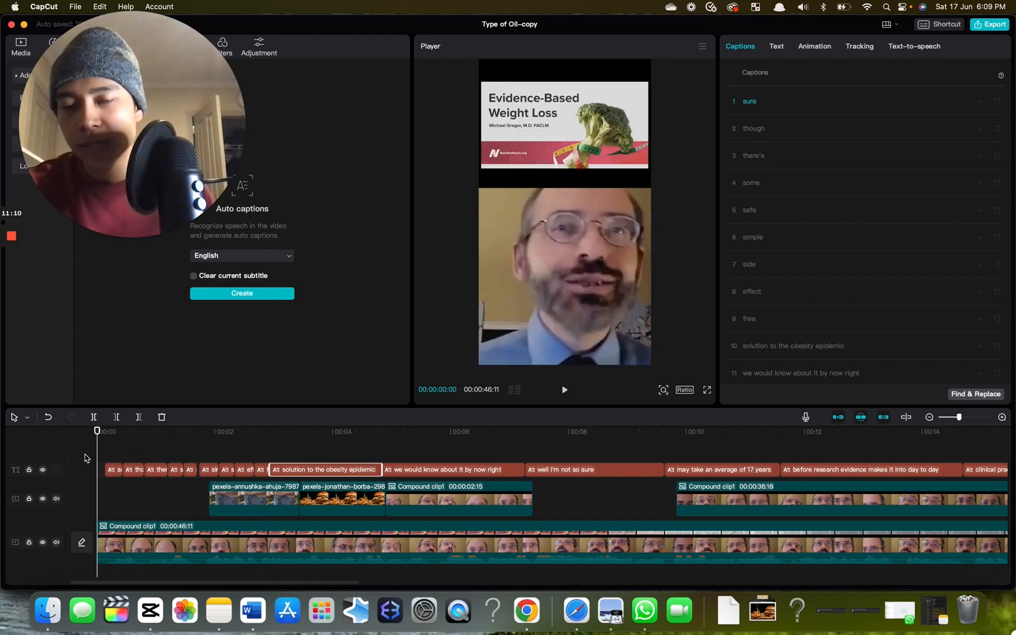
{"action": "left_click", "coordinate": [100, 451]}
{"action": "left_click", "coordinate": [110, 453]}
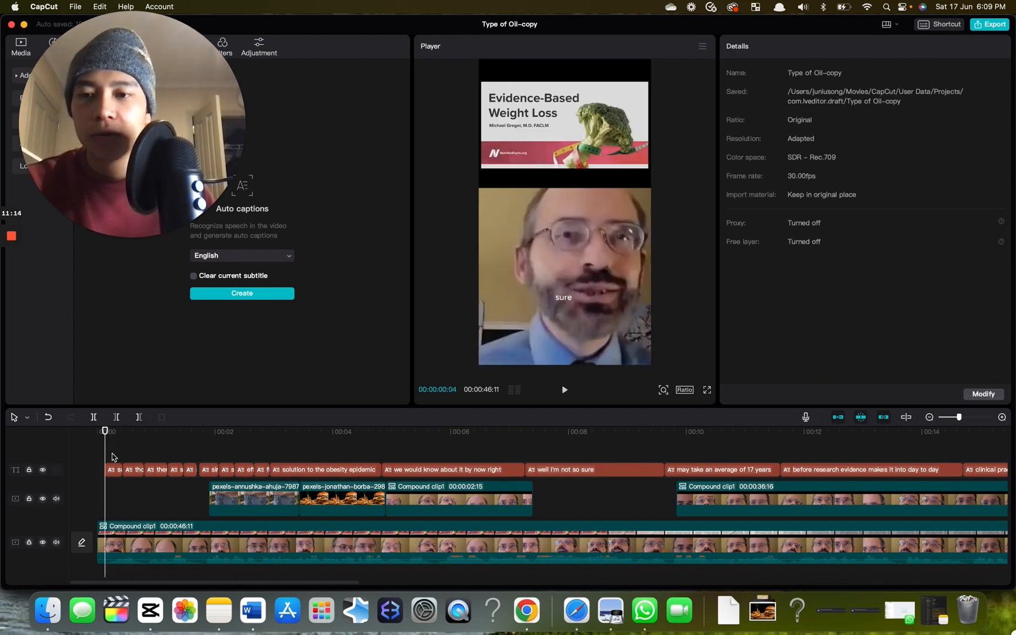
{"action": "left_click", "coordinate": [112, 470]}
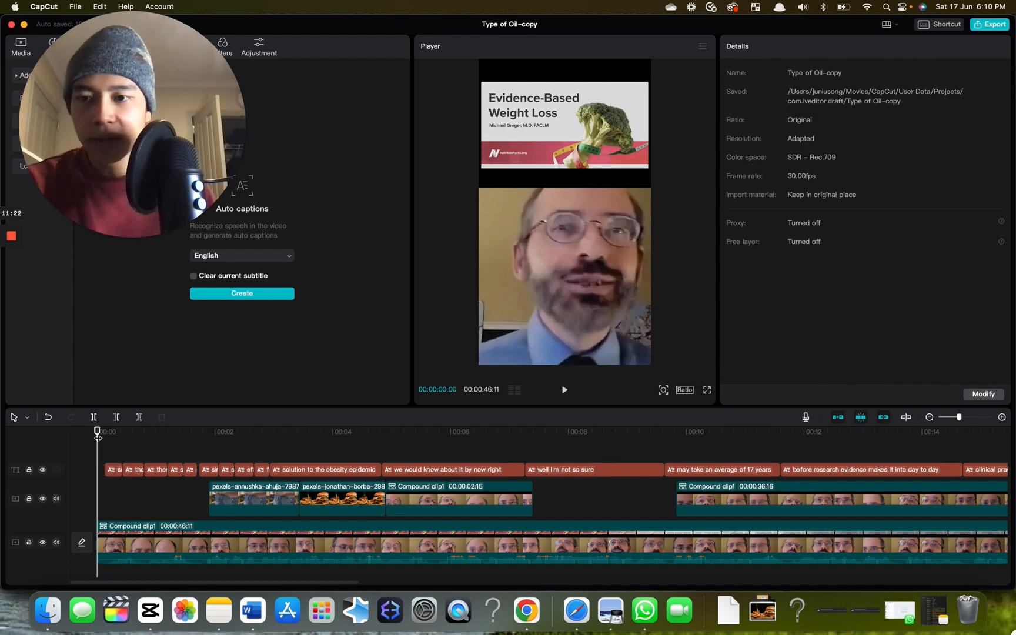
{"action": "left_click_drag", "start_coordinate": [98, 438], "coordinate": [193, 450]}
{"action": "scroll", "coordinate": [212, 478], "scroll_direction": "down", "scroll_amount": 1}
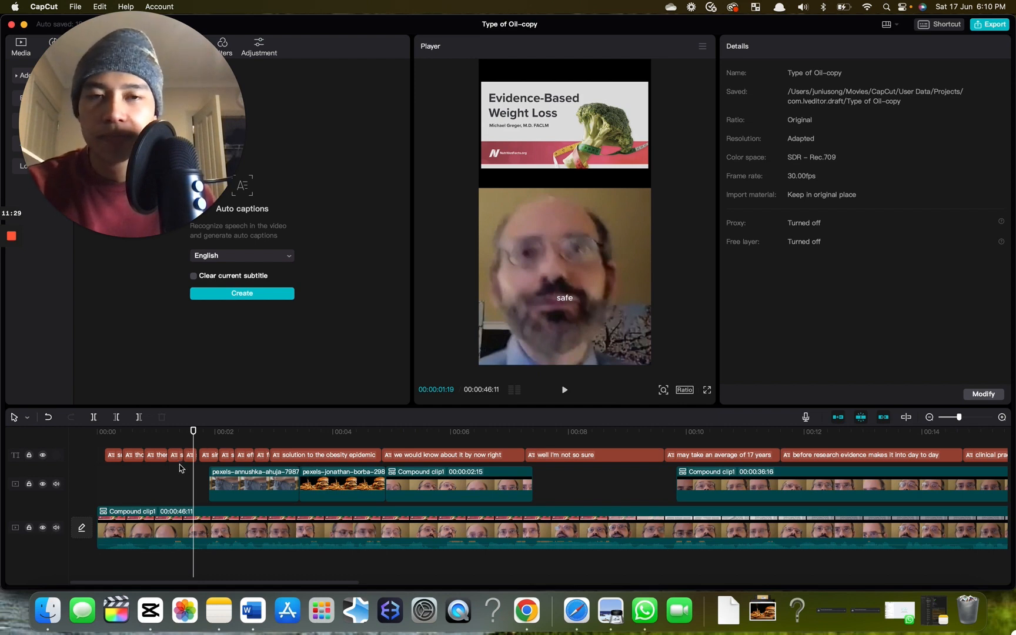
{"action": "left_click", "coordinate": [114, 442]}
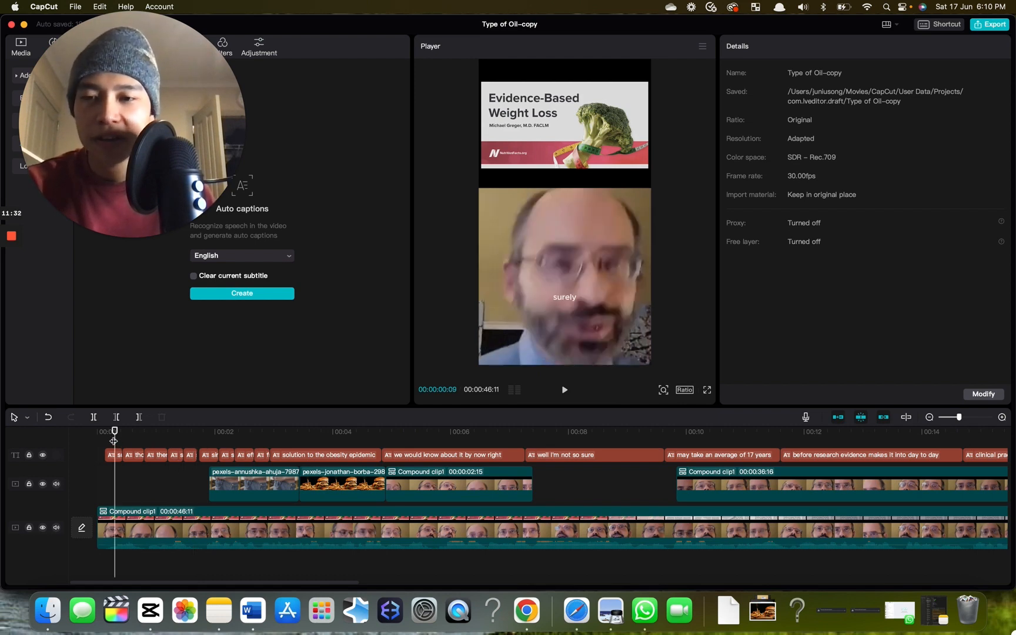
For all captions, centre the text in the black band between slide and speaker and set THEBOLDFONT at size 9.
{"action": "left_click", "coordinate": [115, 454]}
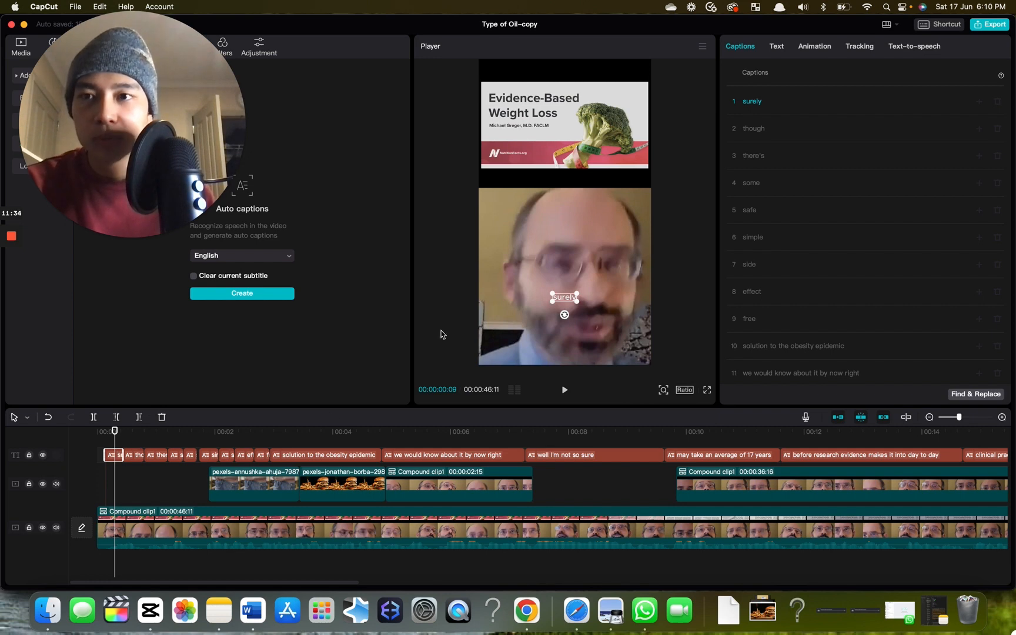
{"action": "left_click", "coordinate": [776, 47]}
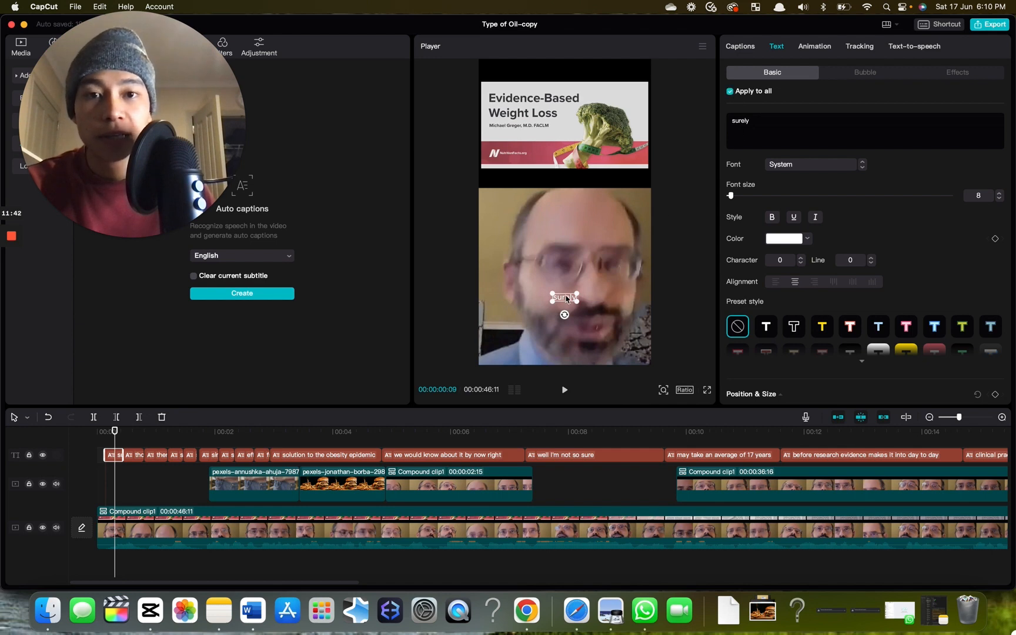
{"action": "left_click_drag", "start_coordinate": [567, 299], "coordinate": [568, 184]}
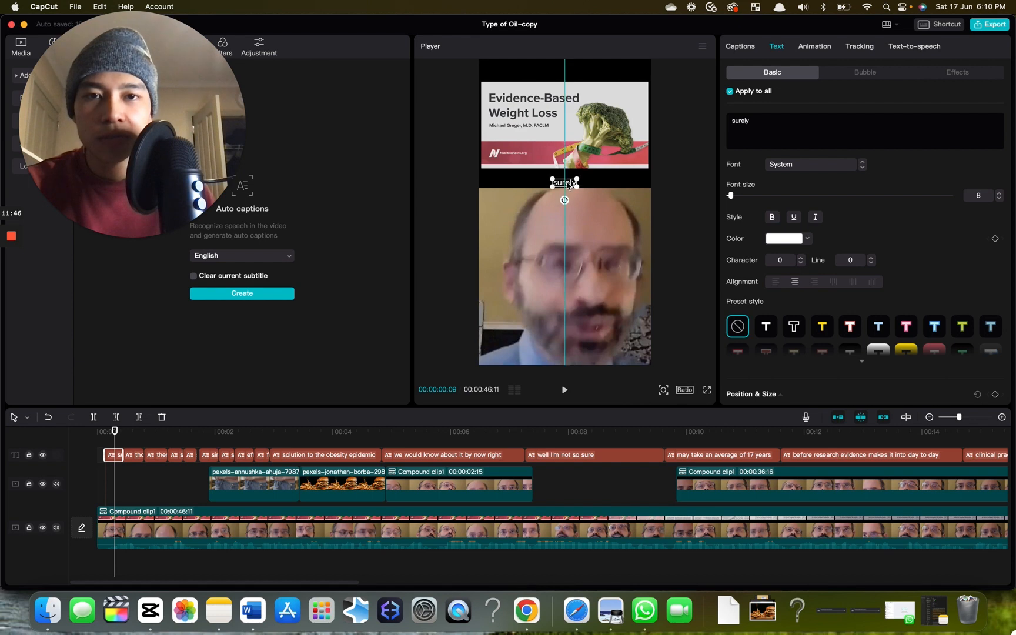
{"action": "left_click", "coordinate": [810, 171]}
{"action": "left_click", "coordinate": [817, 202]}
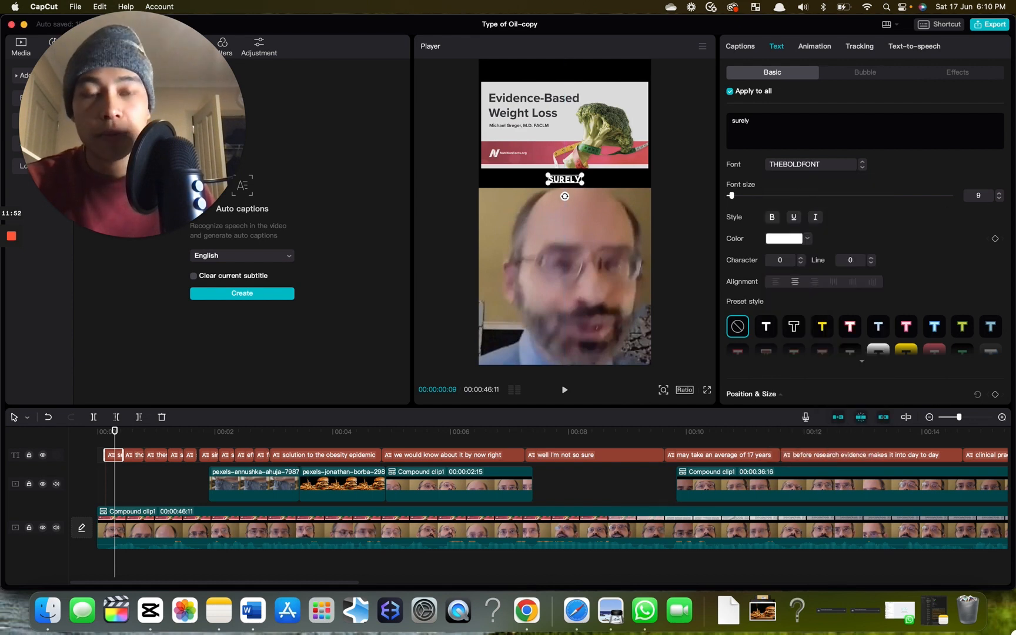
Add a black glow with intensity 100 to all captions.
{"action": "scroll", "coordinate": [863, 282], "scroll_direction": "down", "scroll_amount": 10}
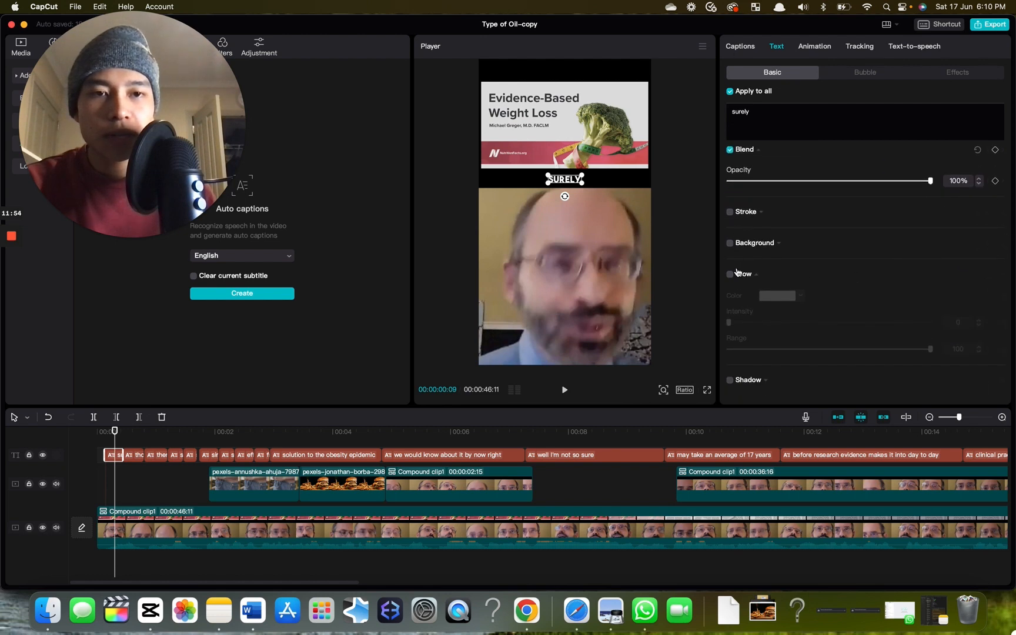
{"action": "left_click", "coordinate": [730, 274]}
{"action": "left_click", "coordinate": [779, 296]}
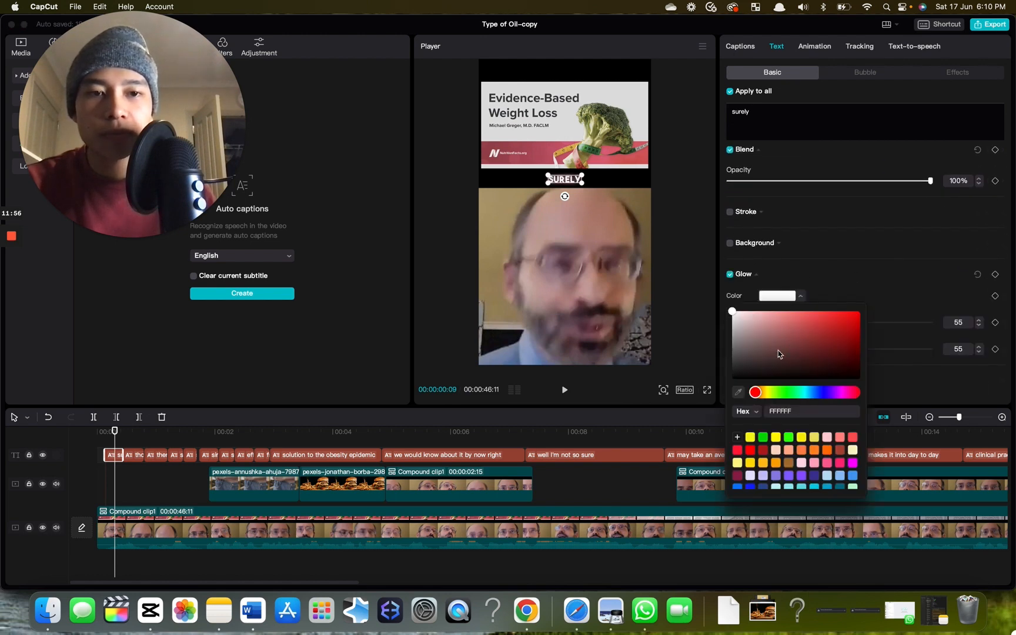
{"action": "left_click", "coordinate": [880, 287]}
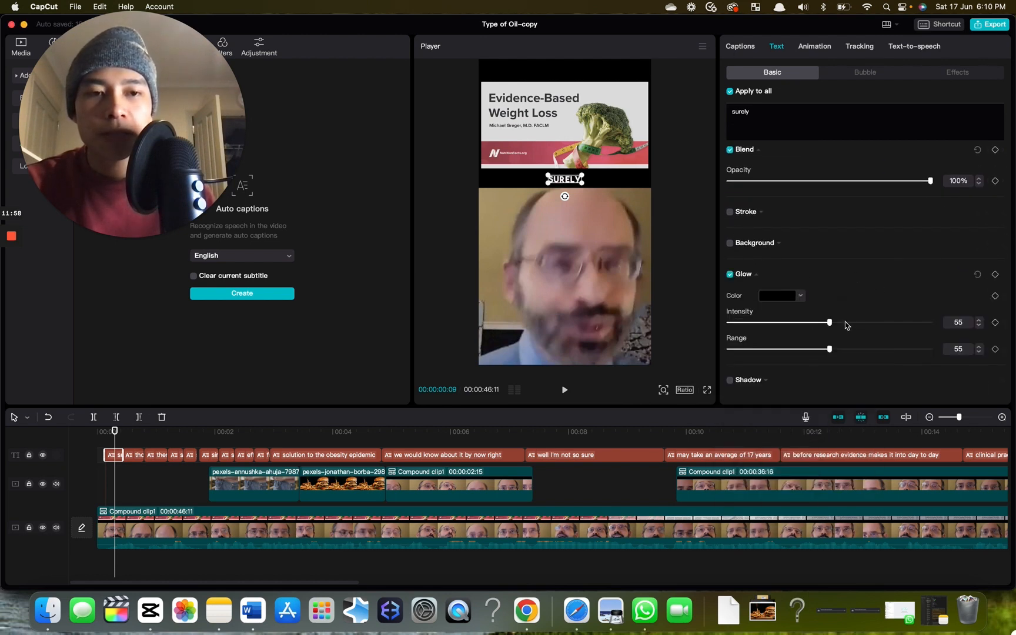
{"action": "left_click_drag", "start_coordinate": [830, 323], "coordinate": [974, 332]}
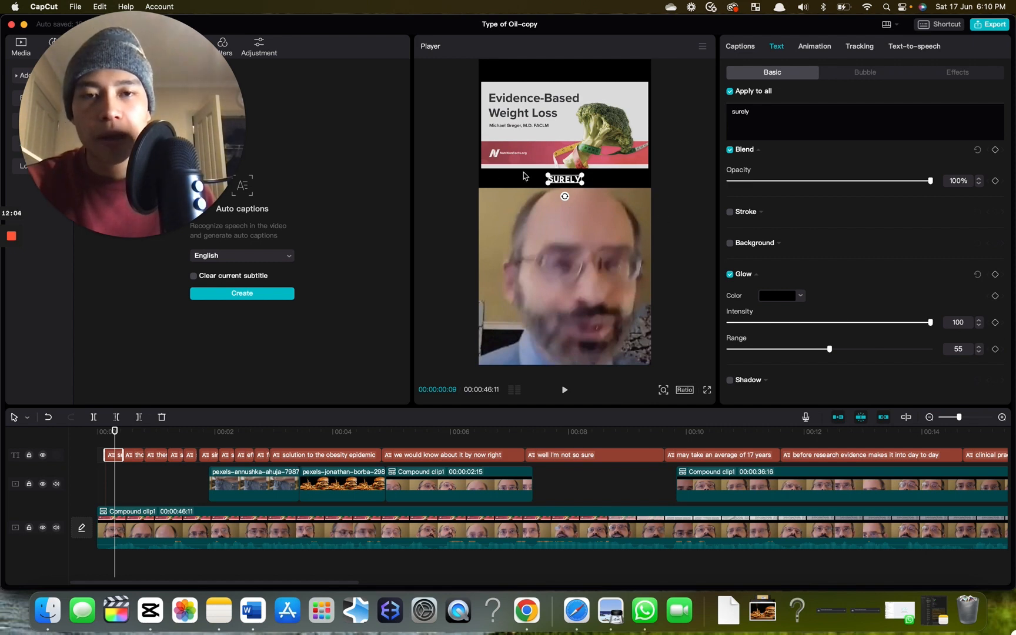
{"action": "mouse_move", "coordinate": [577, 186]}
{"action": "left_mouse_down"}
{"action": "mouse_move", "coordinate": [578, 218]}
{"action": "mouse_move", "coordinate": [576, 186]}
{"action": "left_mouse_up"}
Apply the Zoom In entrance animation to all the one-word captions together, with a duration of 0.1 s.
{"action": "left_click_drag", "start_coordinate": [115, 432], "coordinate": [272, 471]}
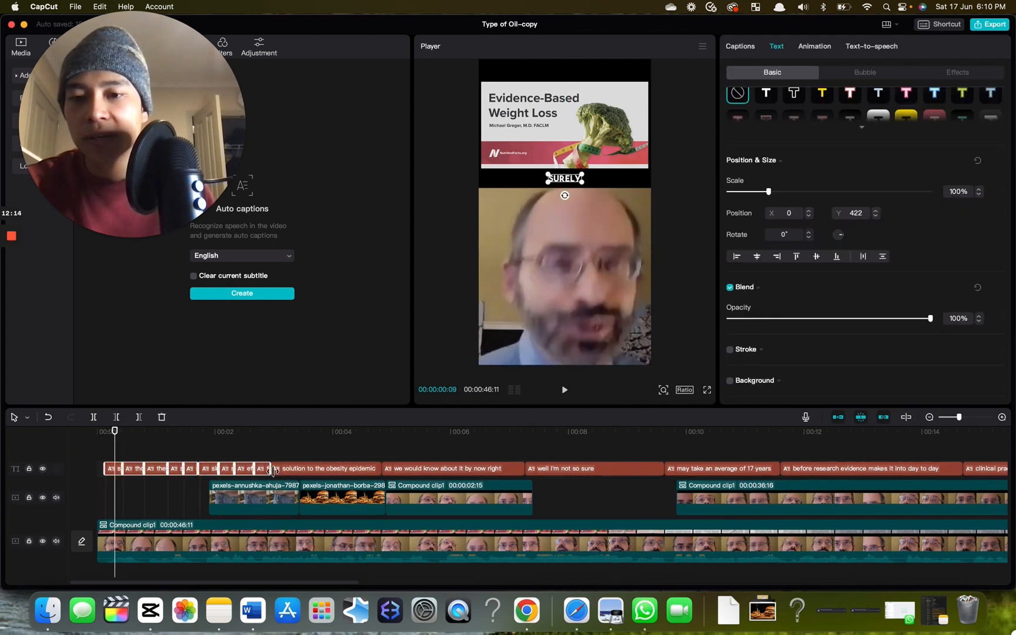
{"action": "left_click", "coordinate": [813, 47]}
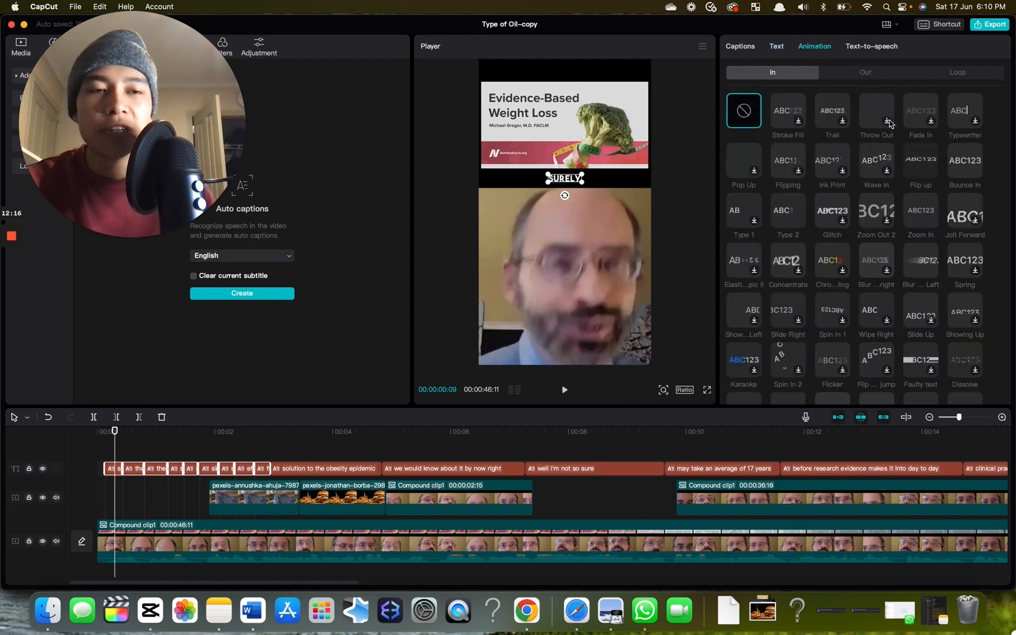
{"action": "left_click", "coordinate": [929, 211]}
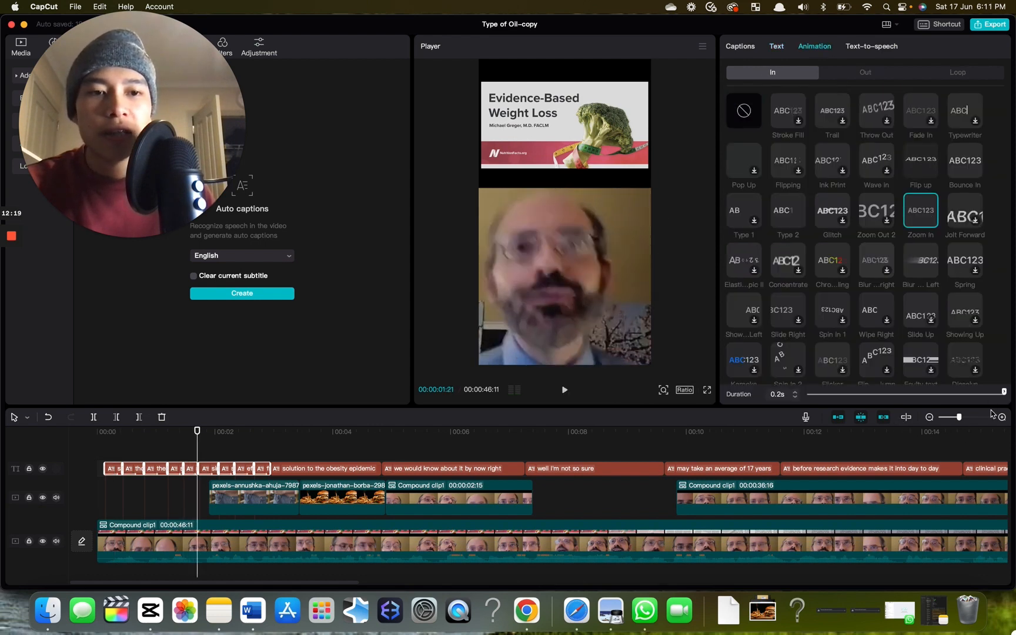
{"action": "left_click_drag", "start_coordinate": [908, 394], "coordinate": [918, 392]}
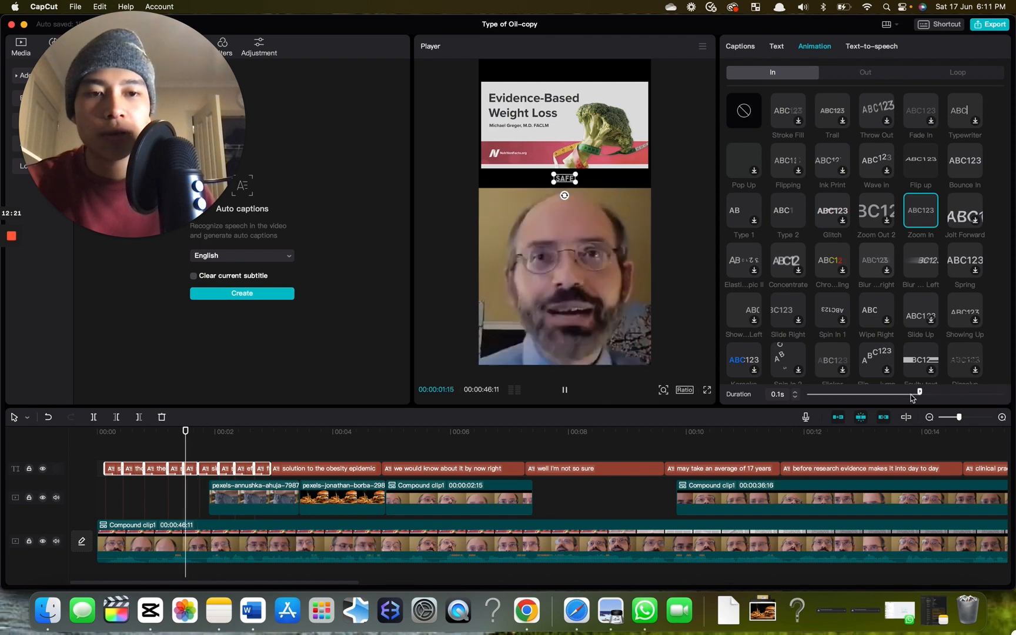